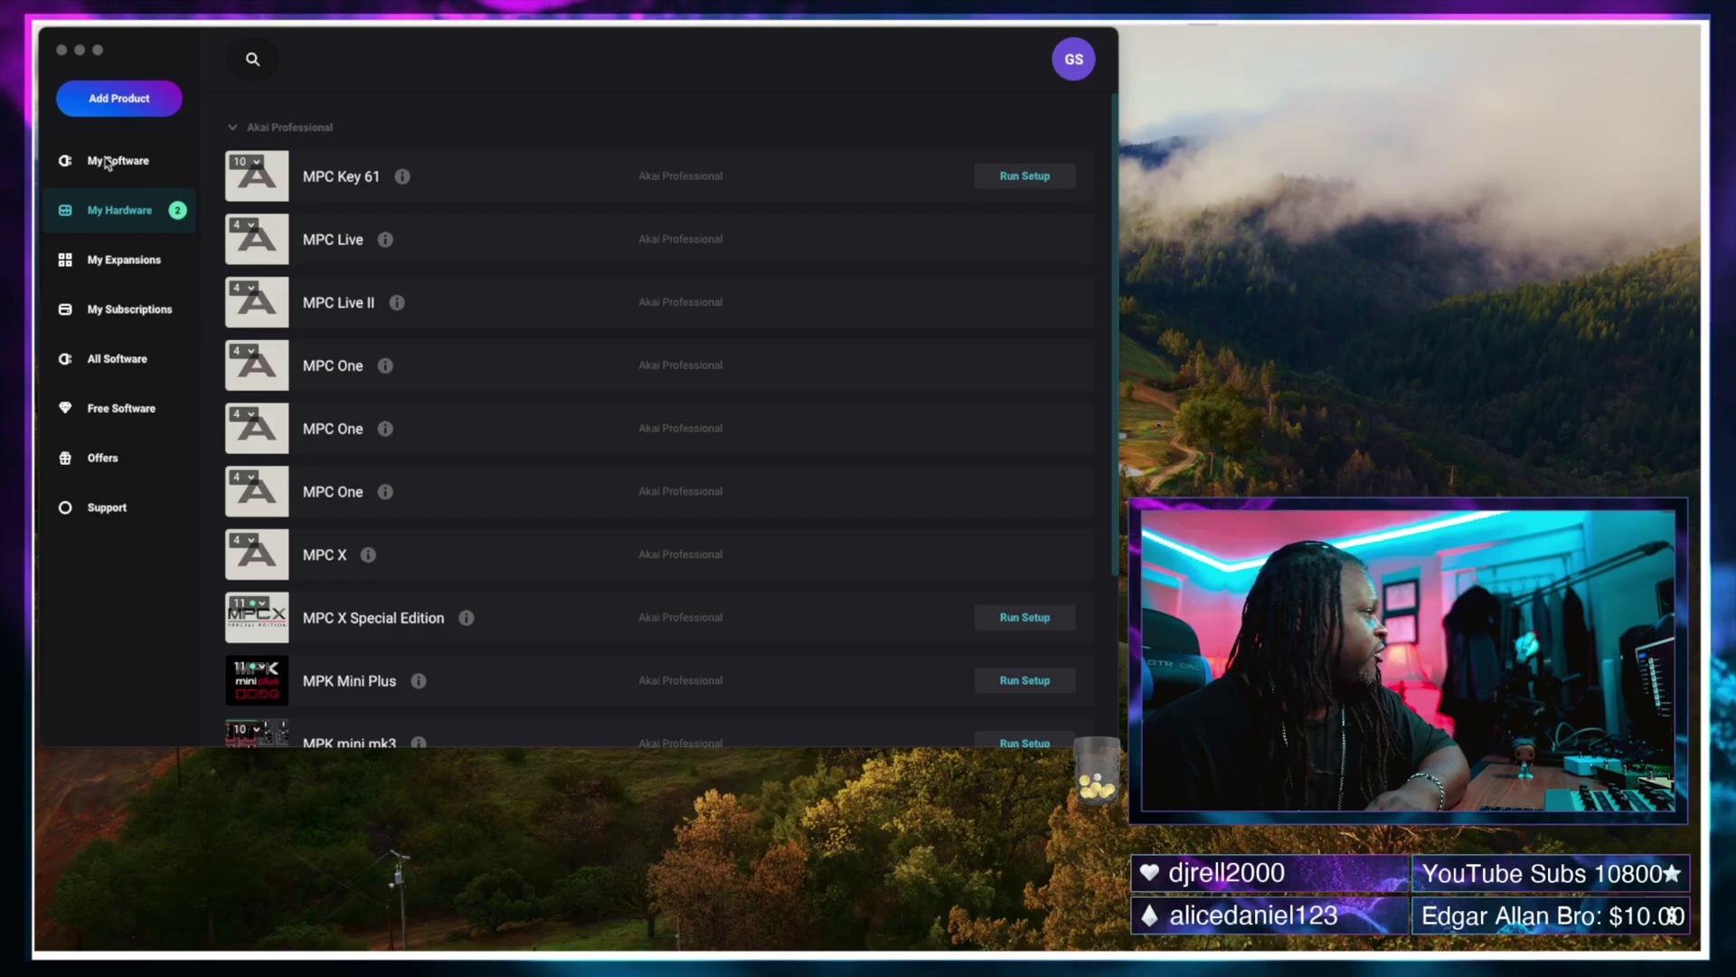
- Review the owned software list, return to registered hardware, and cancel the MPC X Special Edition setup wizard
click(118, 160)
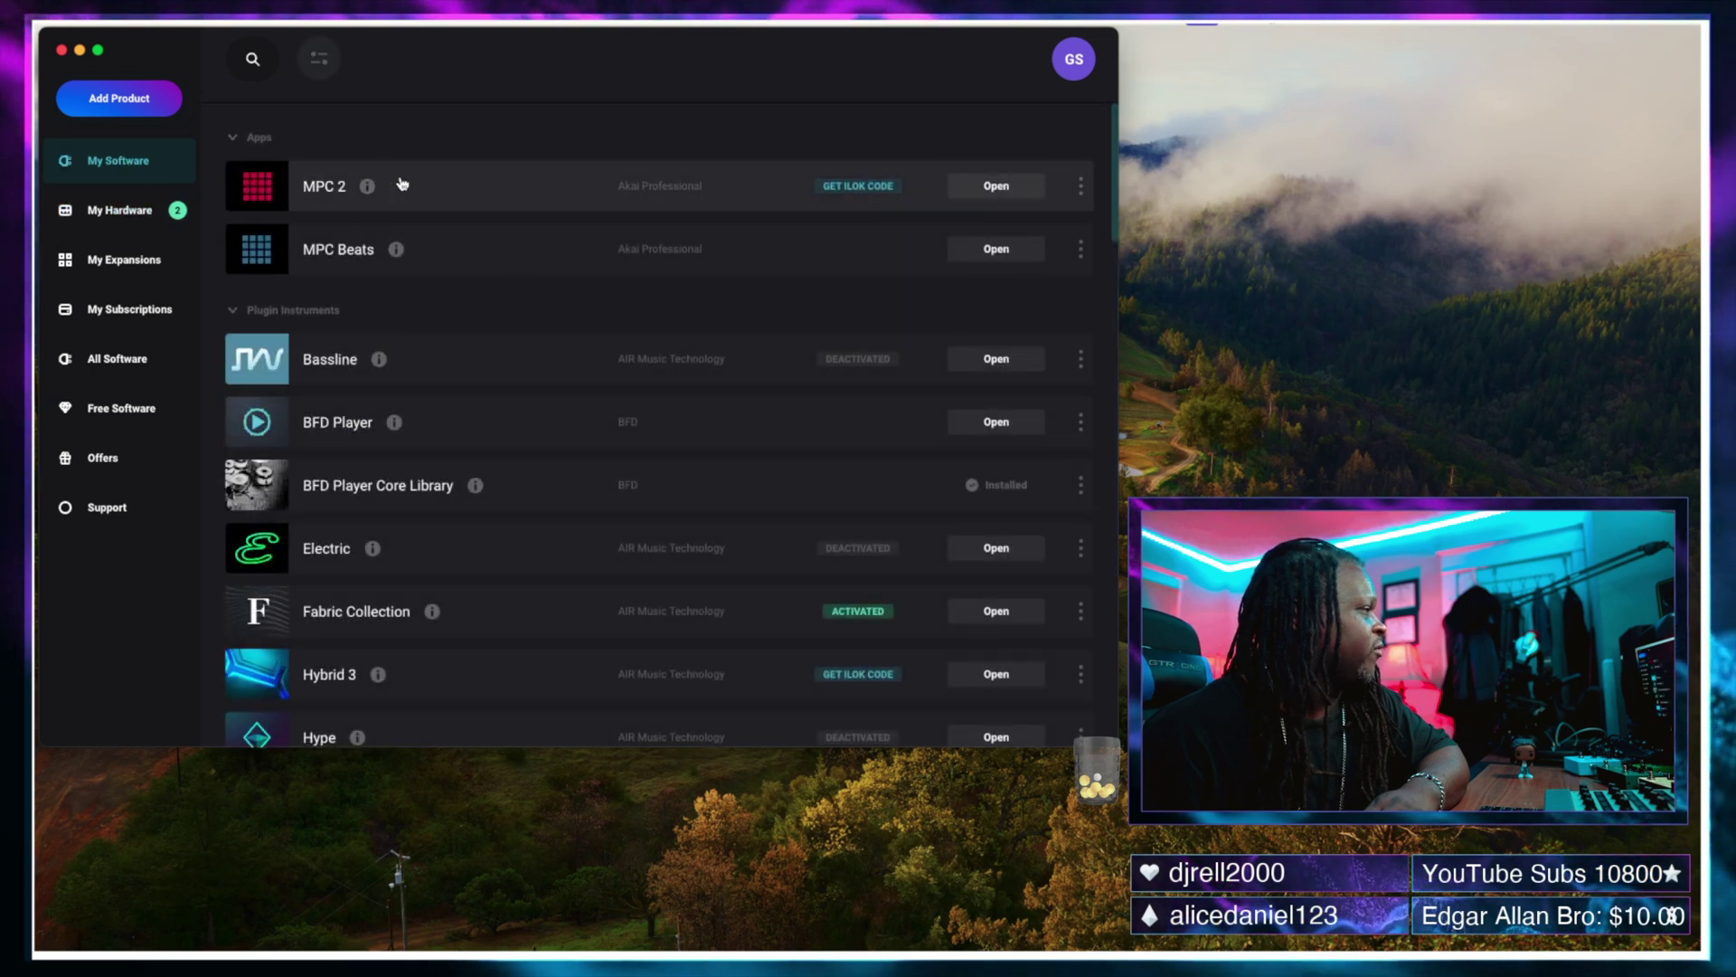
scroll(476, 267, down, 10)
scroll(477, 295, up, 10)
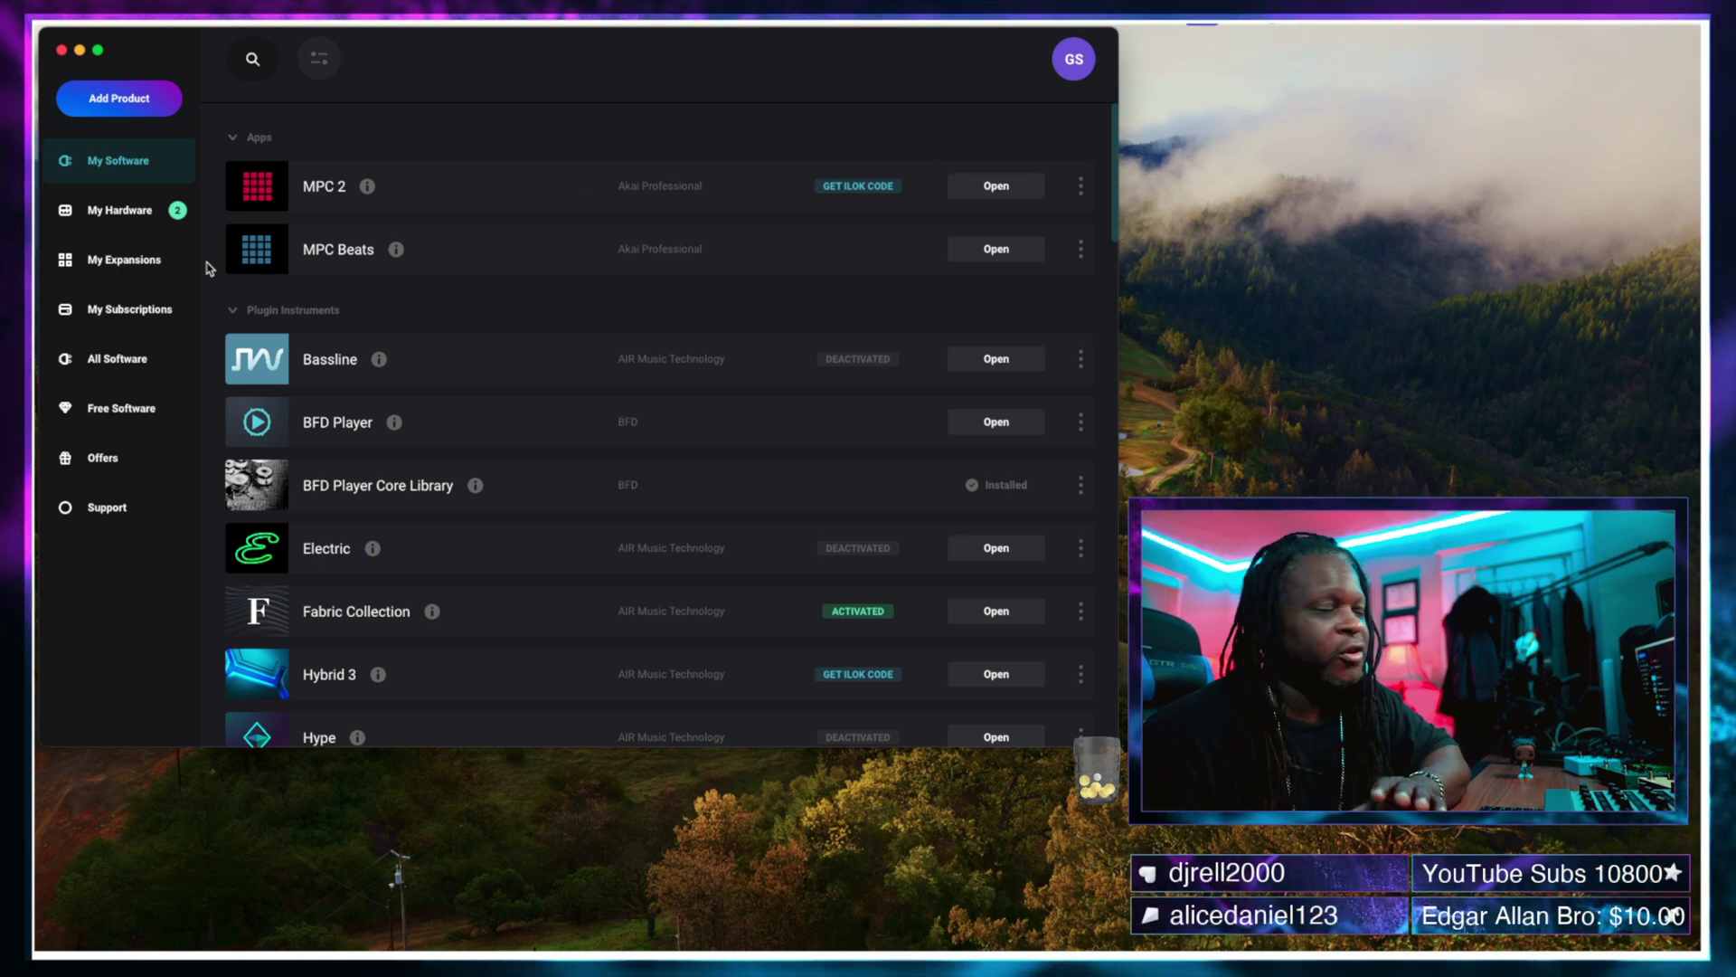
click(124, 213)
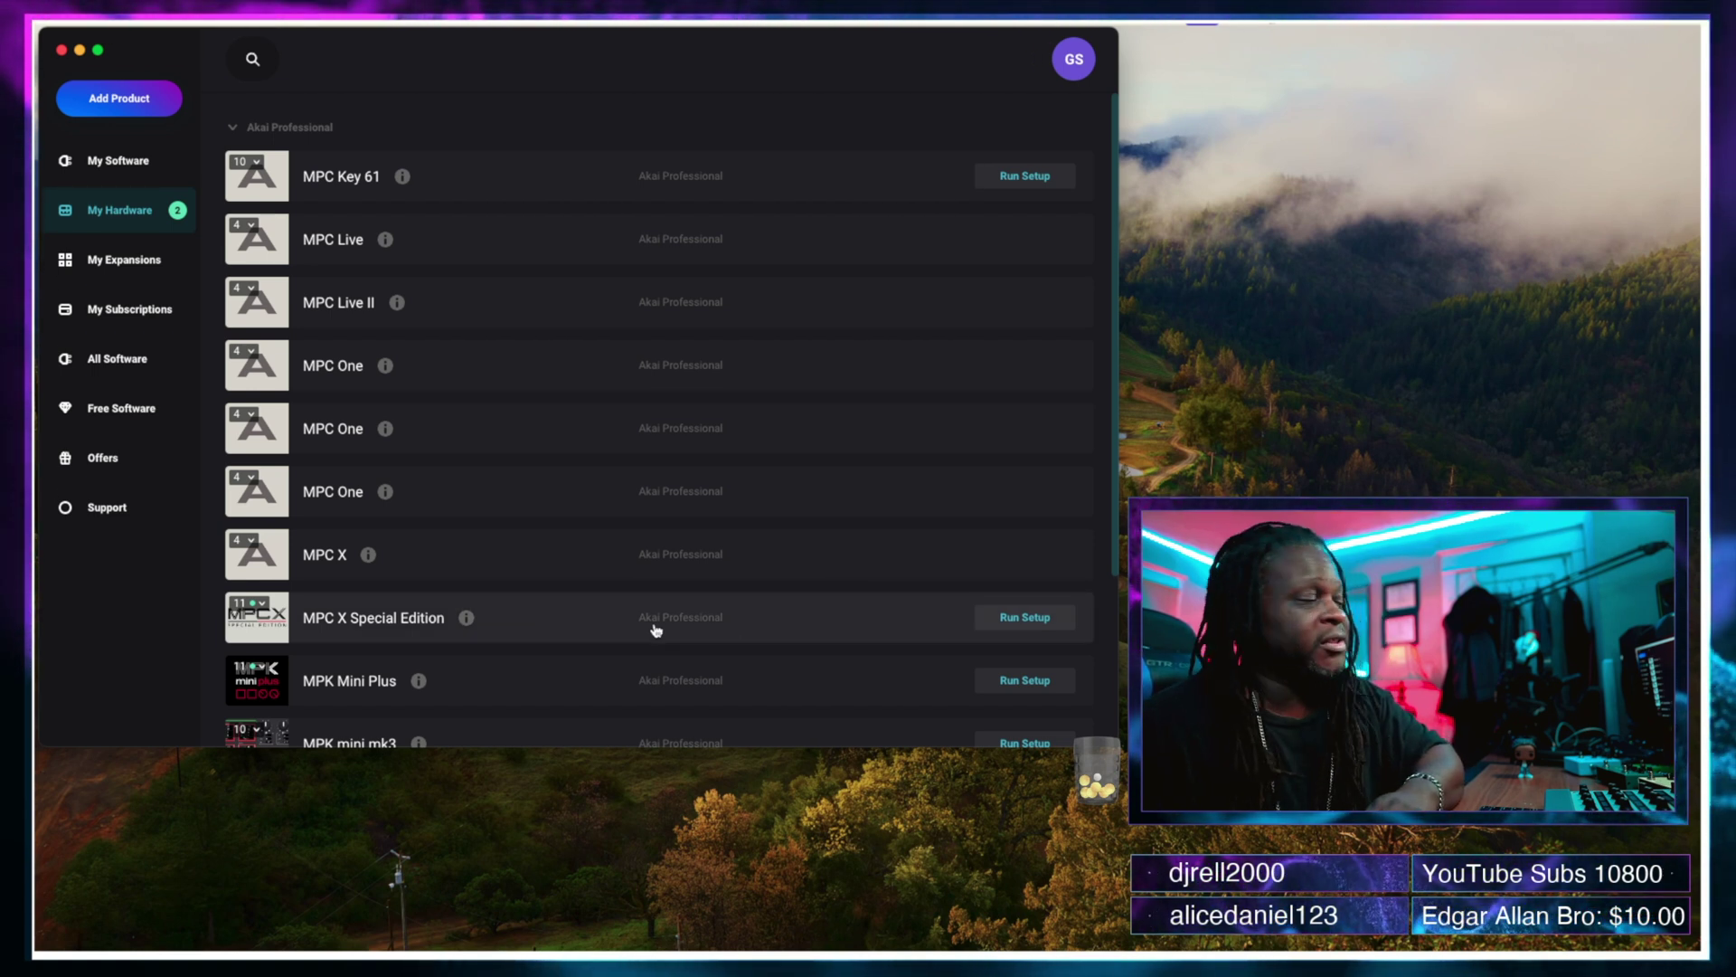
click(1025, 618)
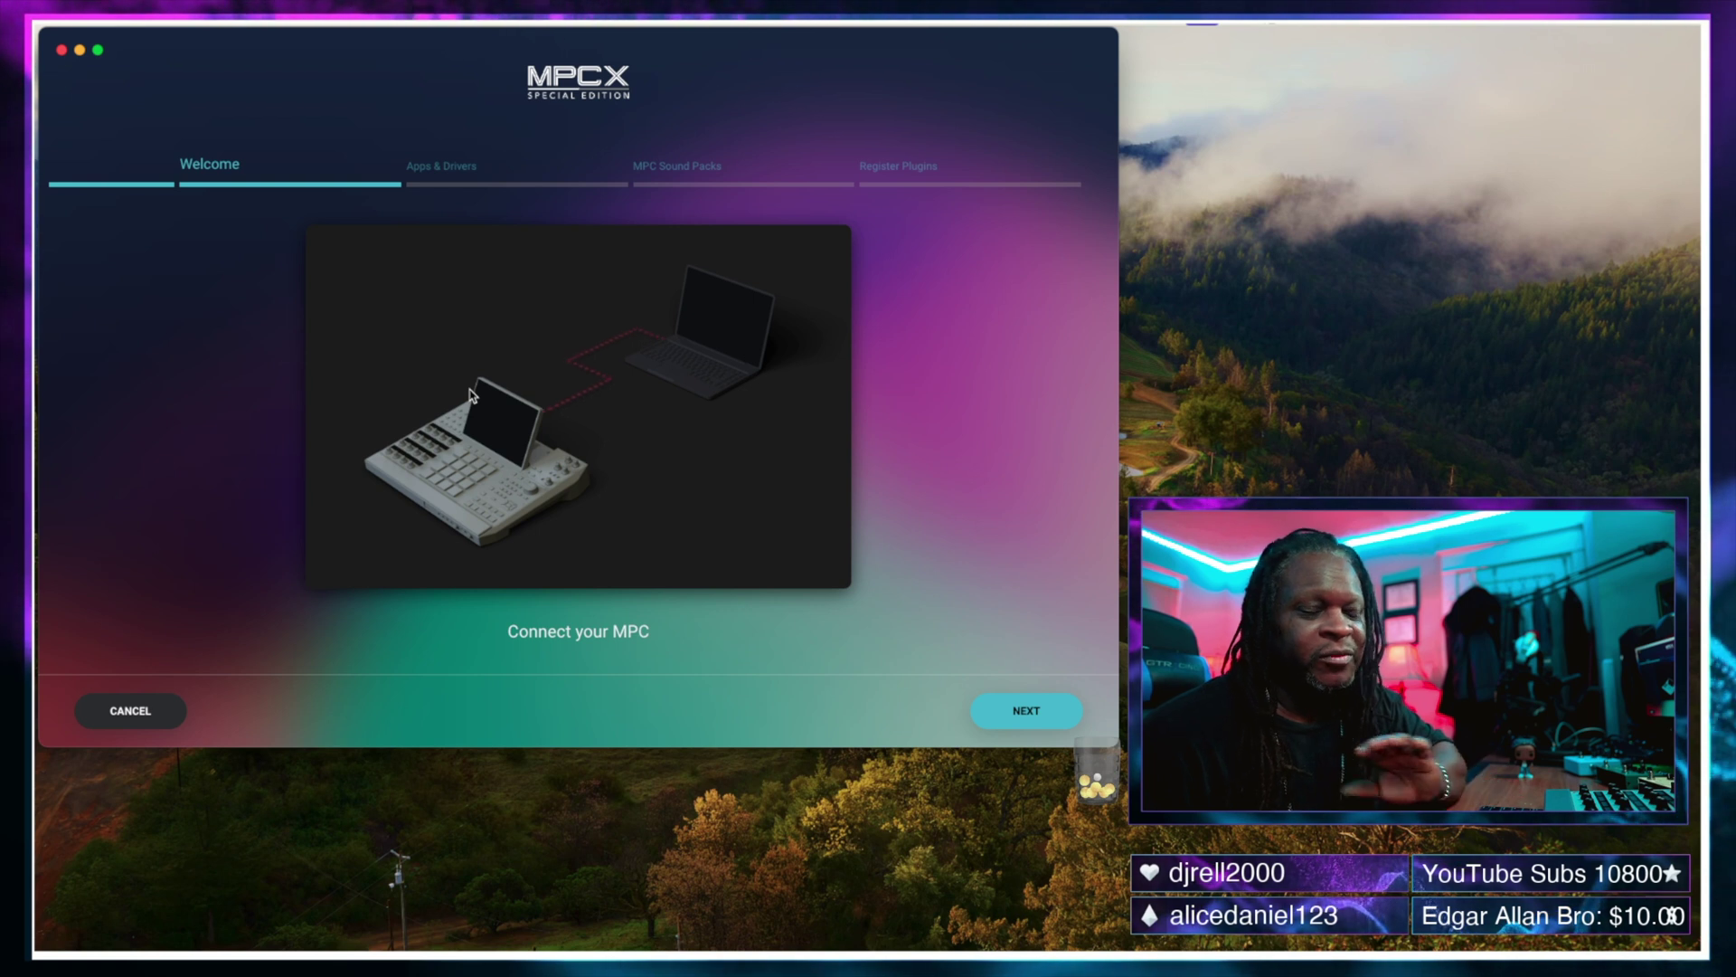
click(166, 722)
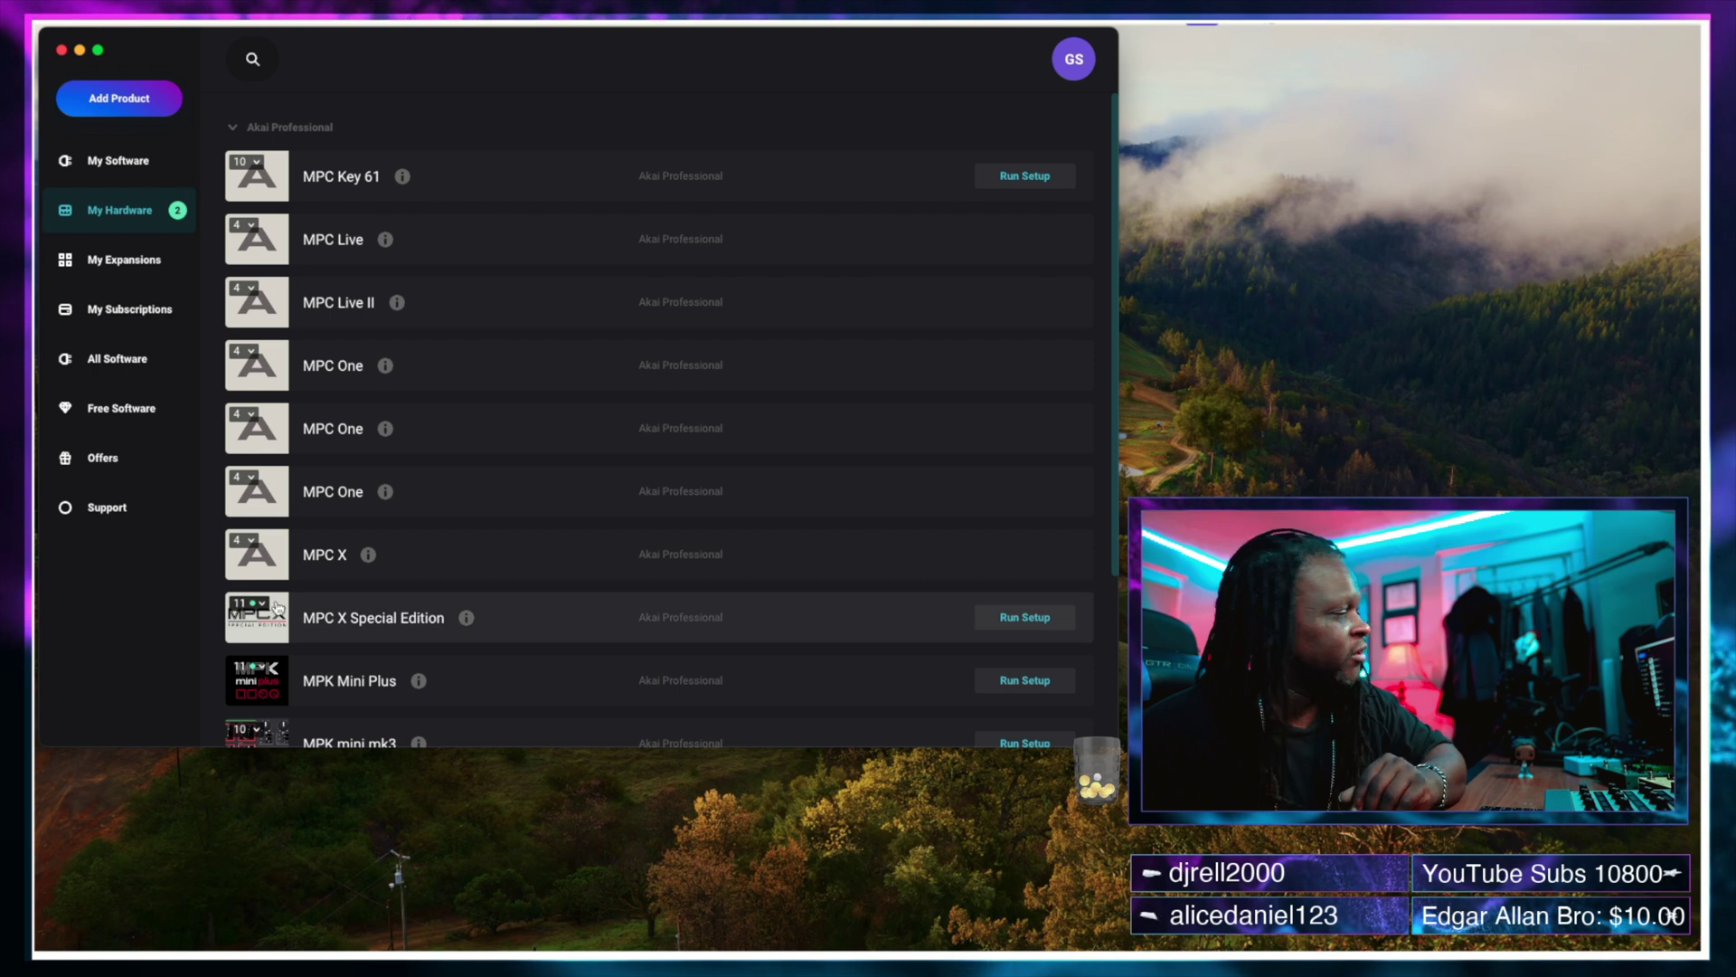
- Expand the MPC X Special Edition row and scroll through its bundled software to find the Driver update
click(268, 611)
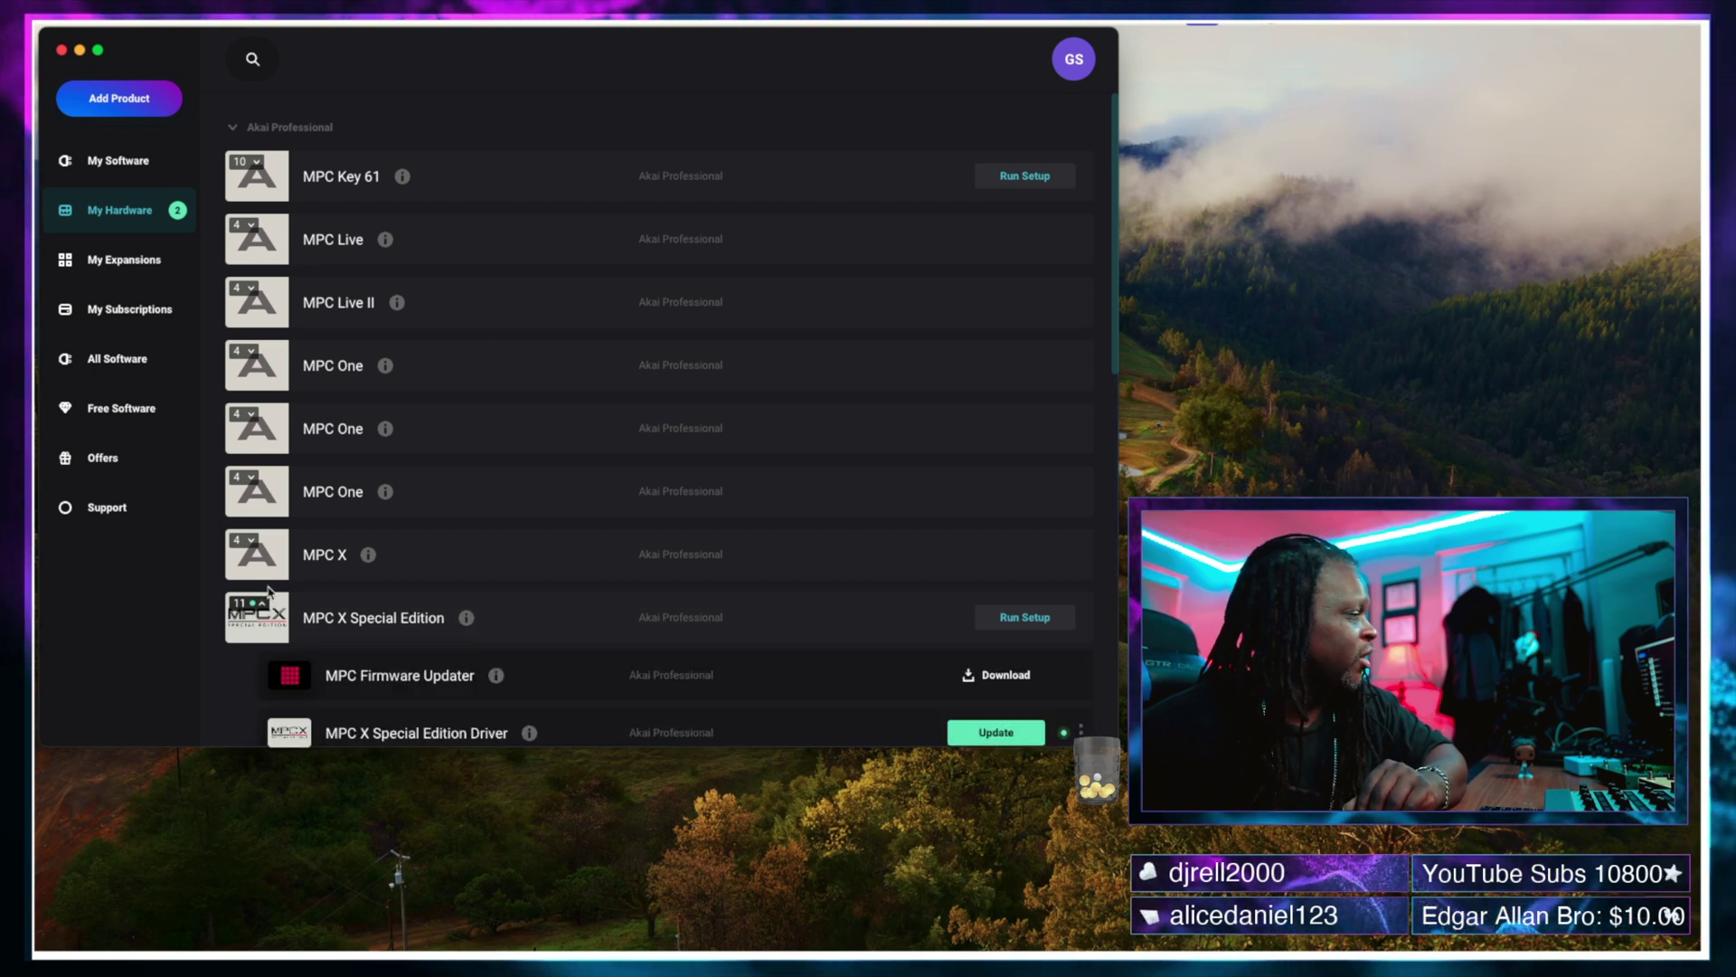
scroll(269, 601, down, 4)
scroll(280, 593, down, 3)
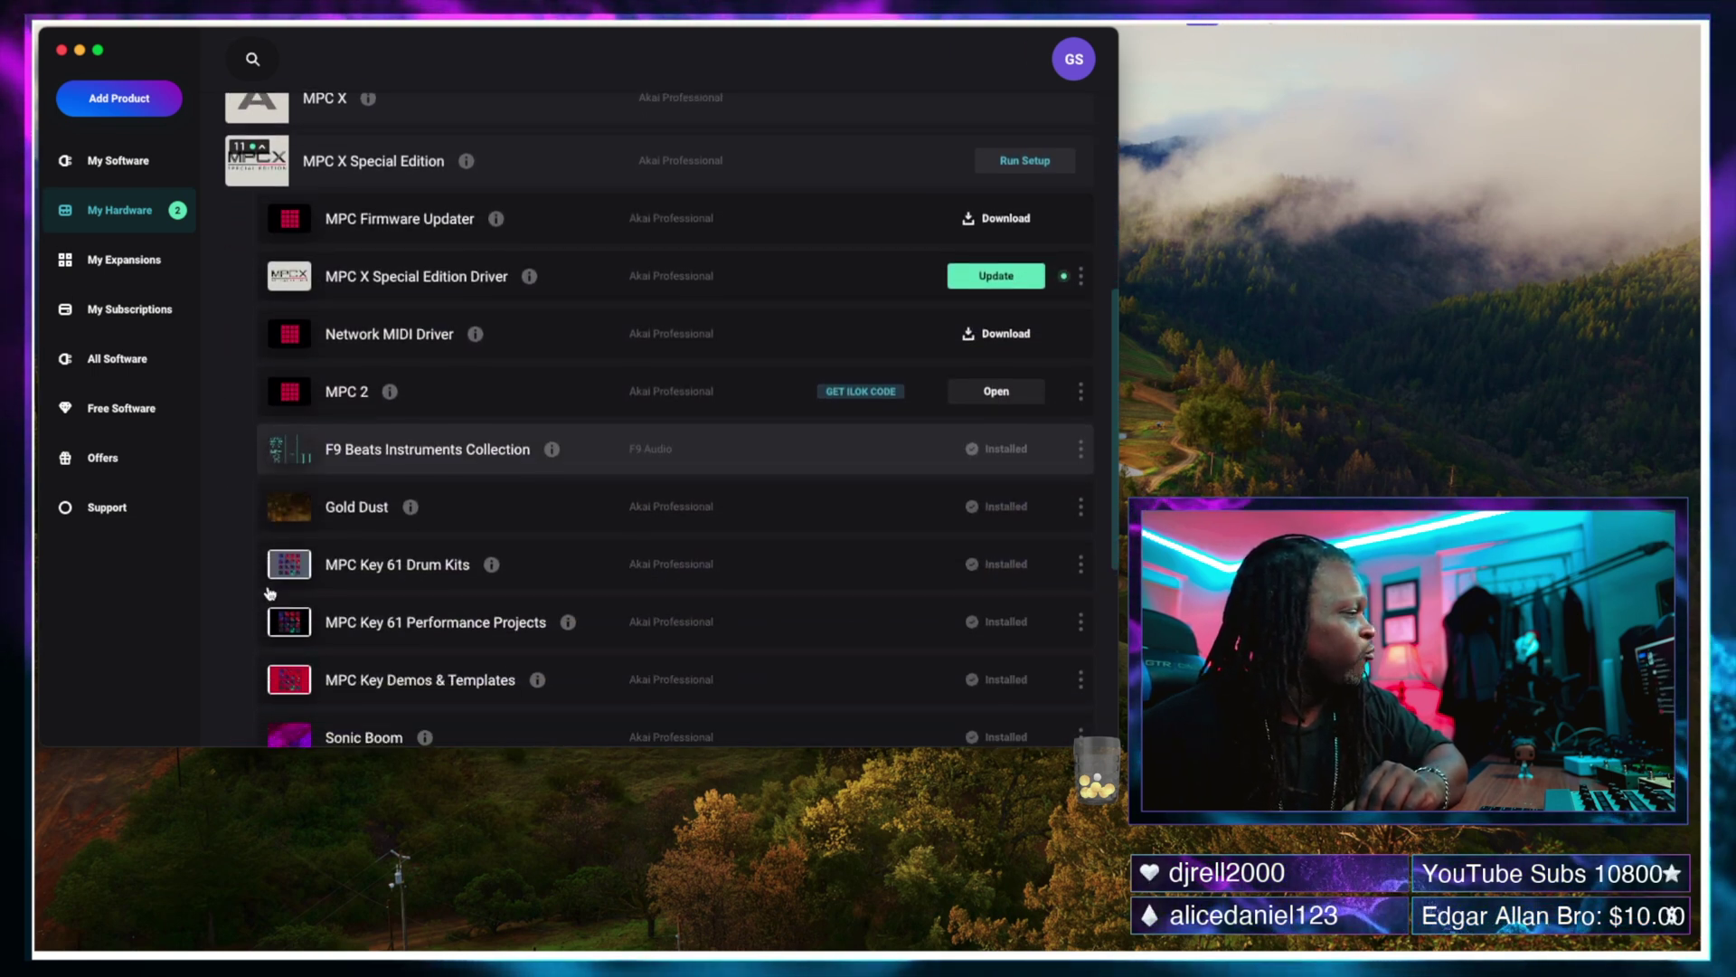
scroll(317, 654, down, 3)
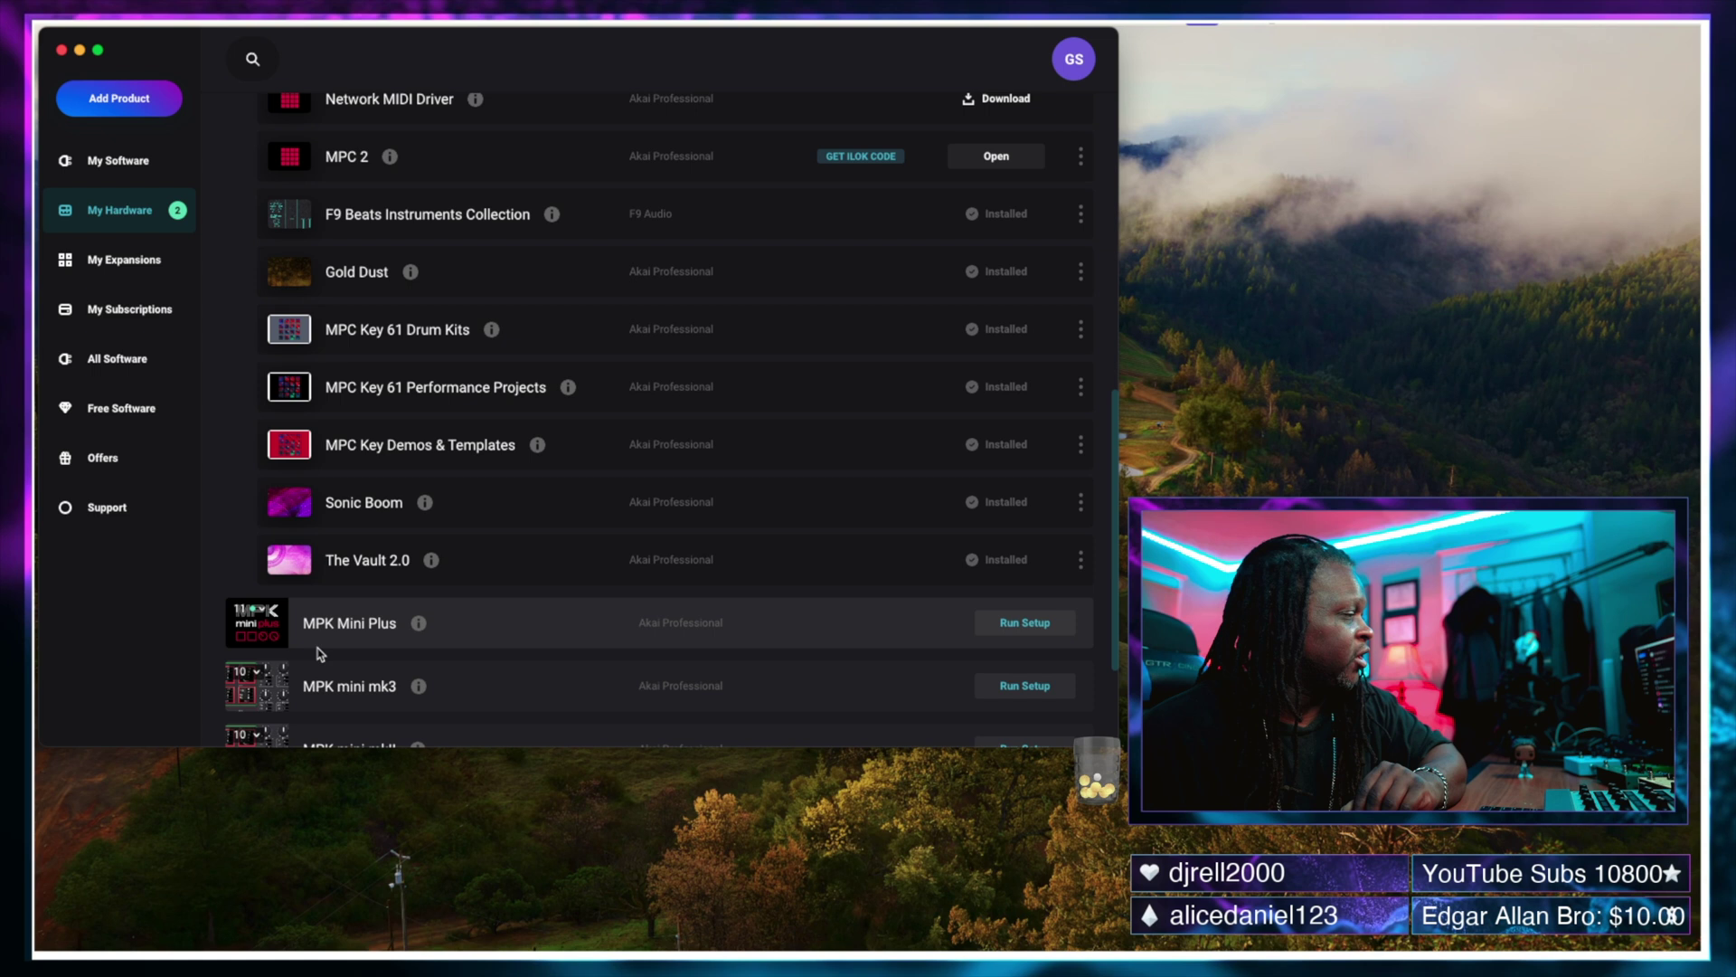
scroll(425, 445, up, 3)
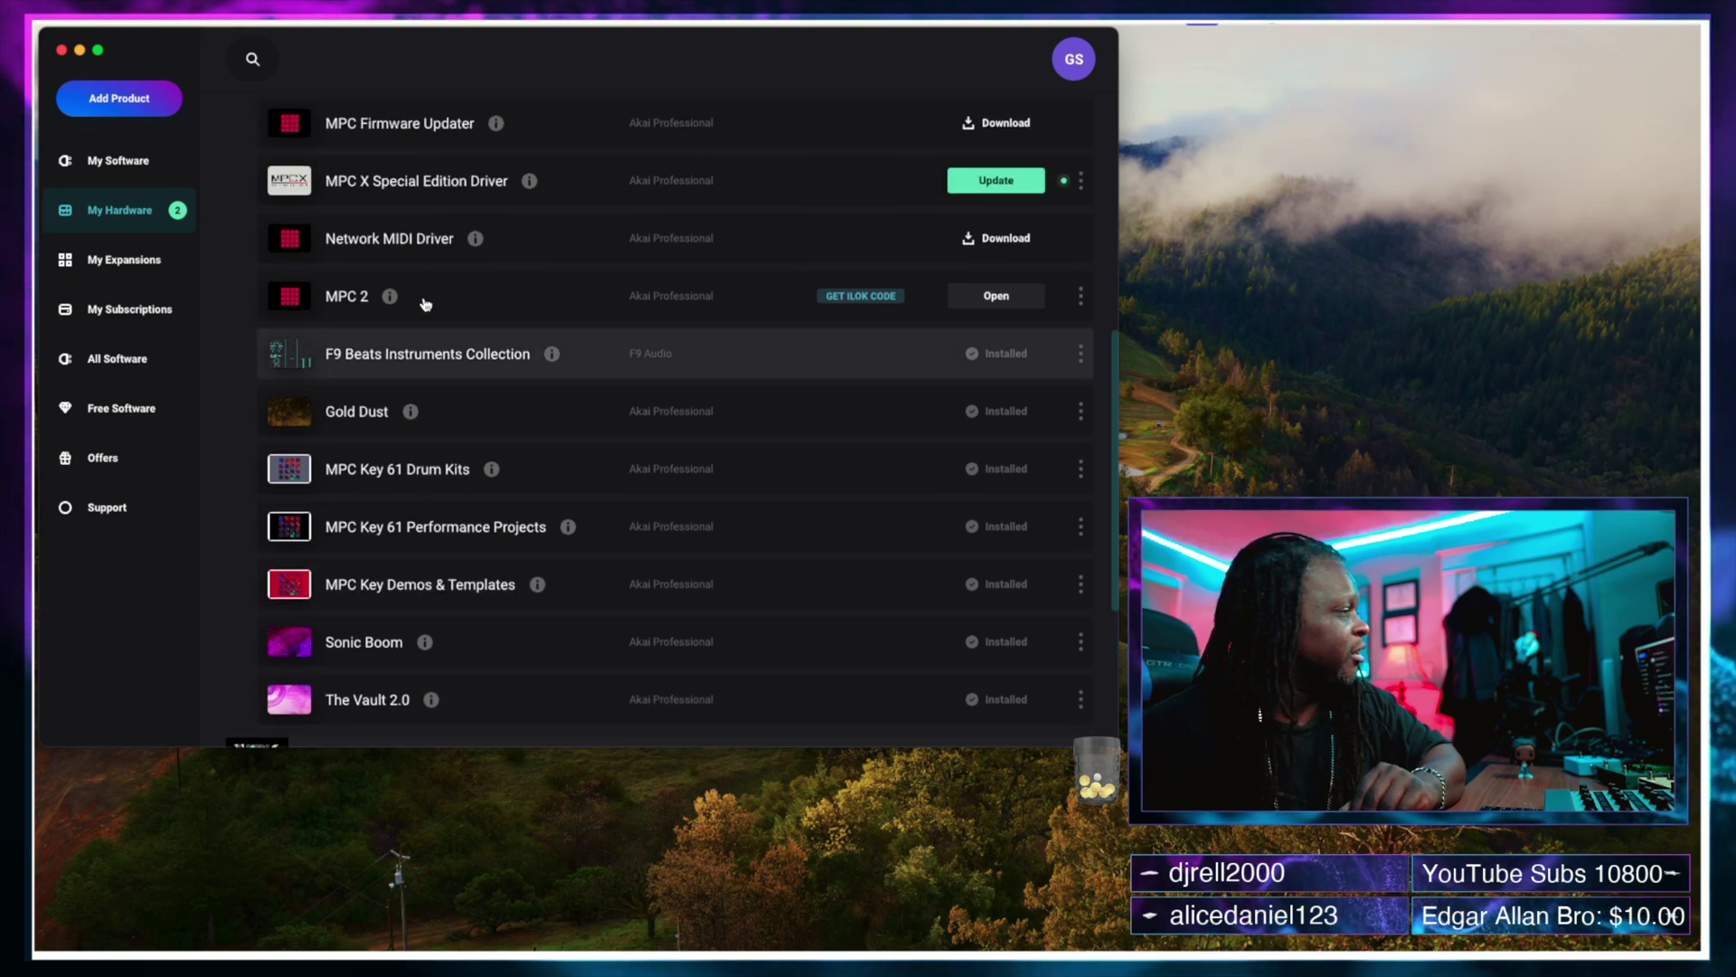
scroll(405, 265, up, 1)
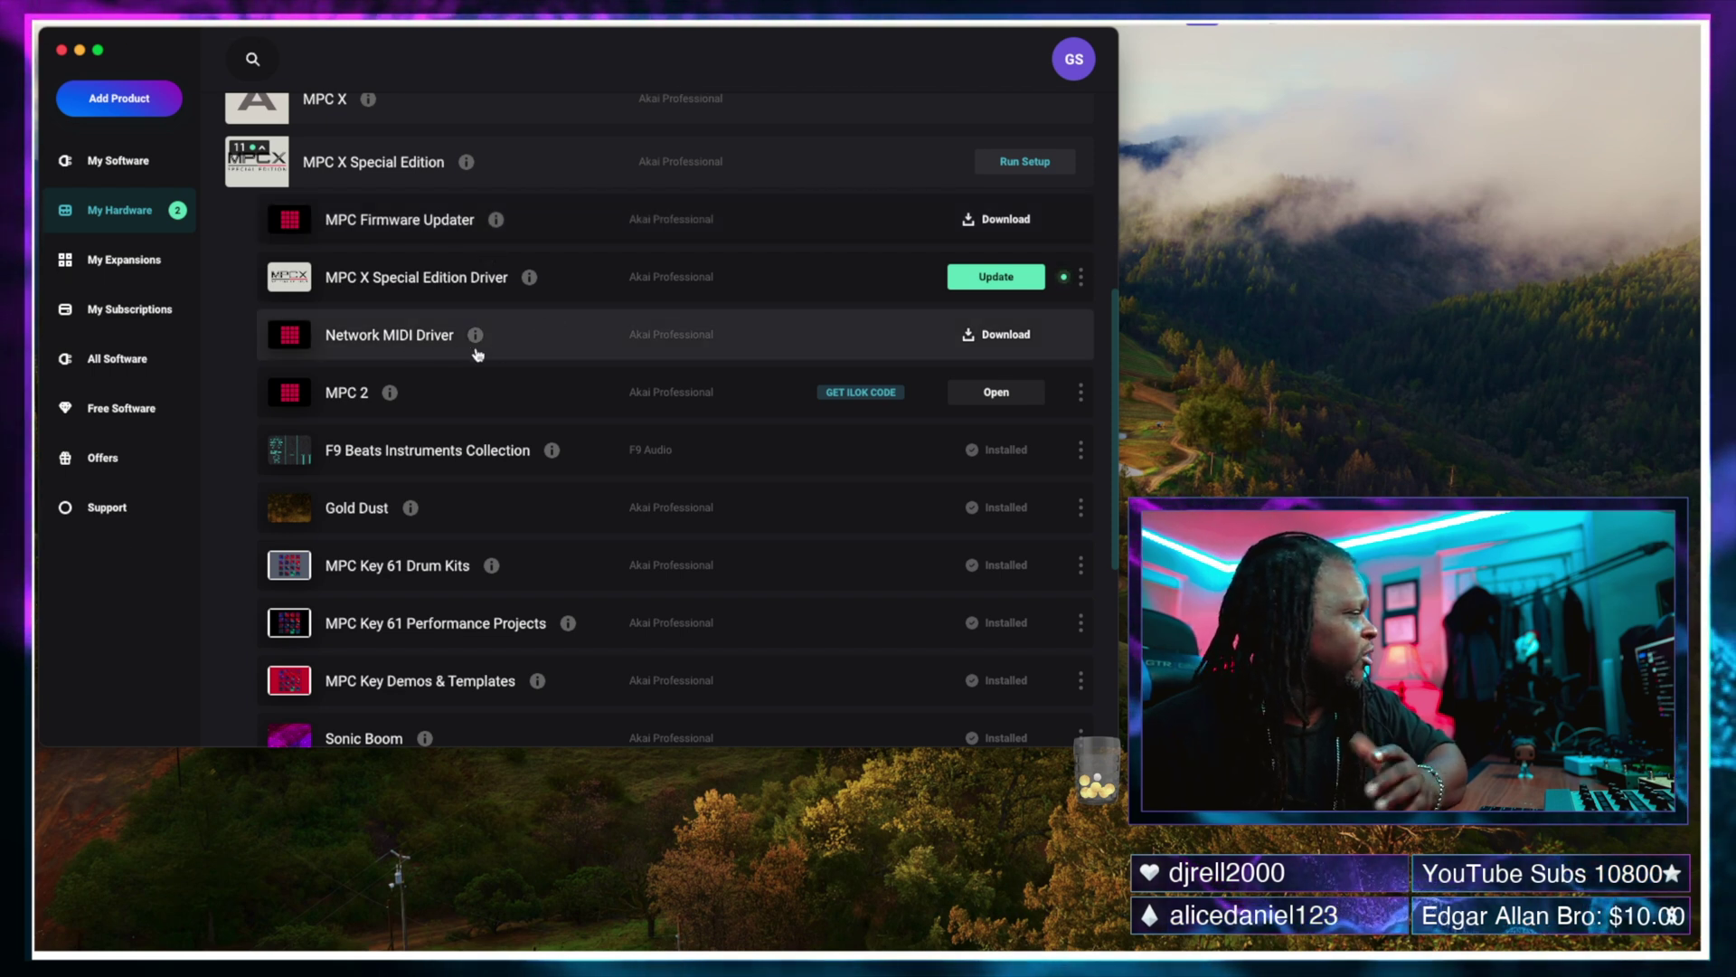
scroll(478, 497, down, 2)
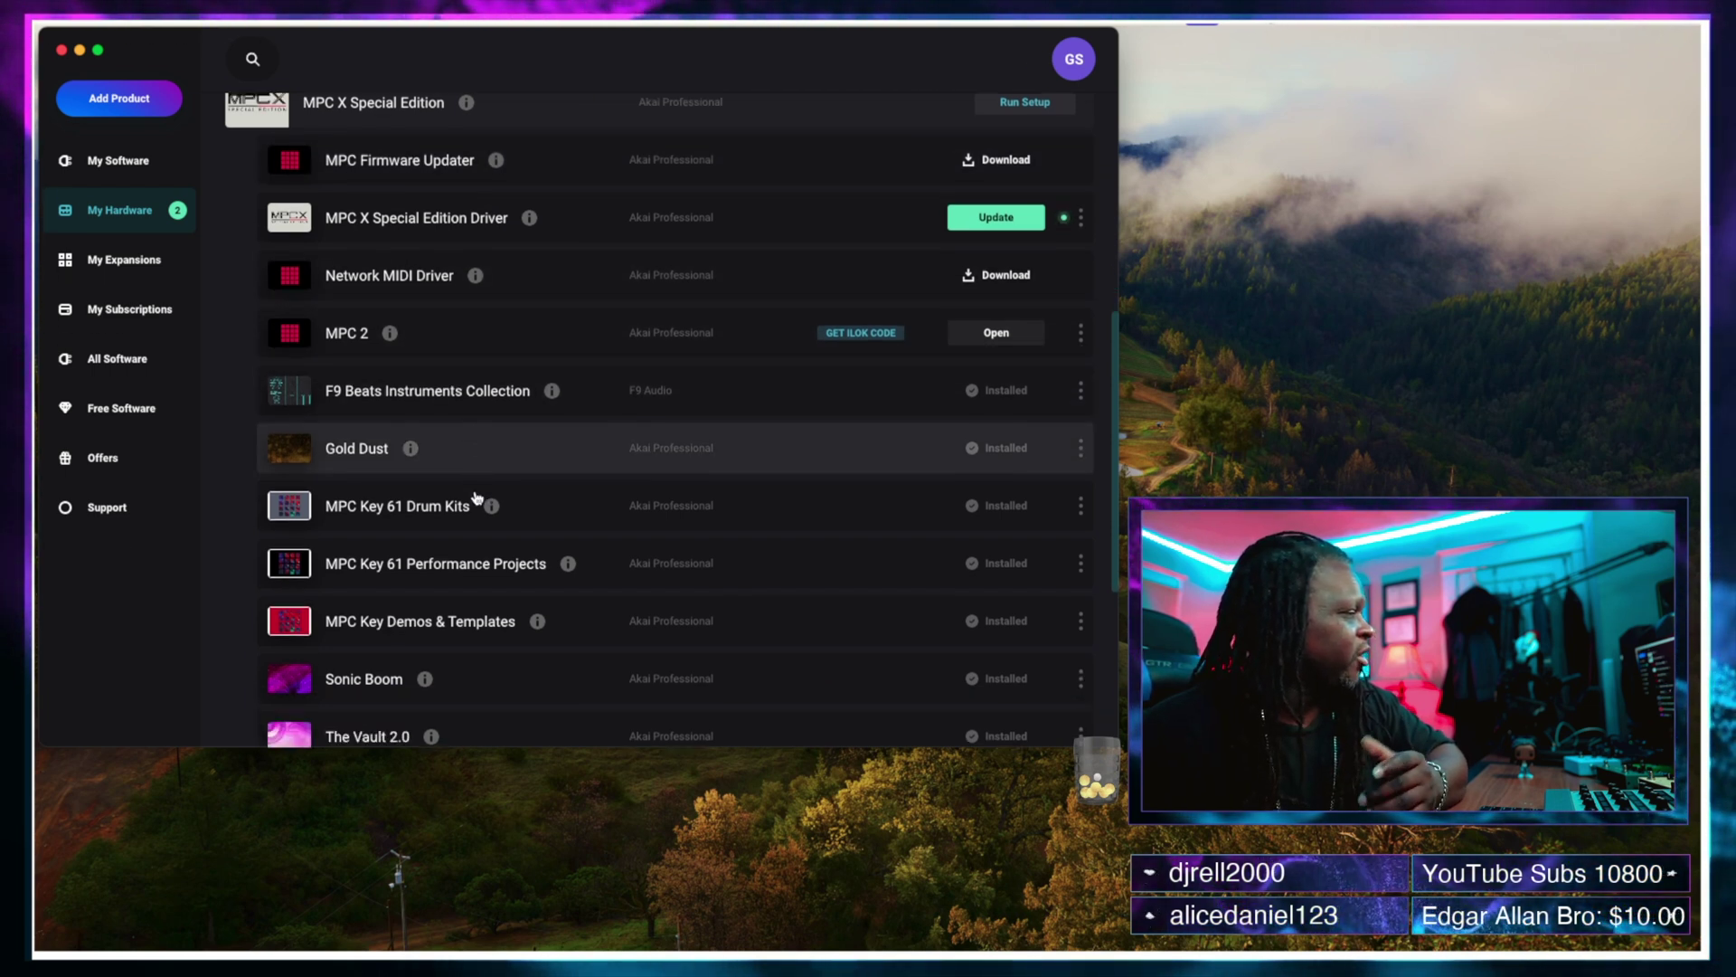
scroll(484, 502, down, 3)
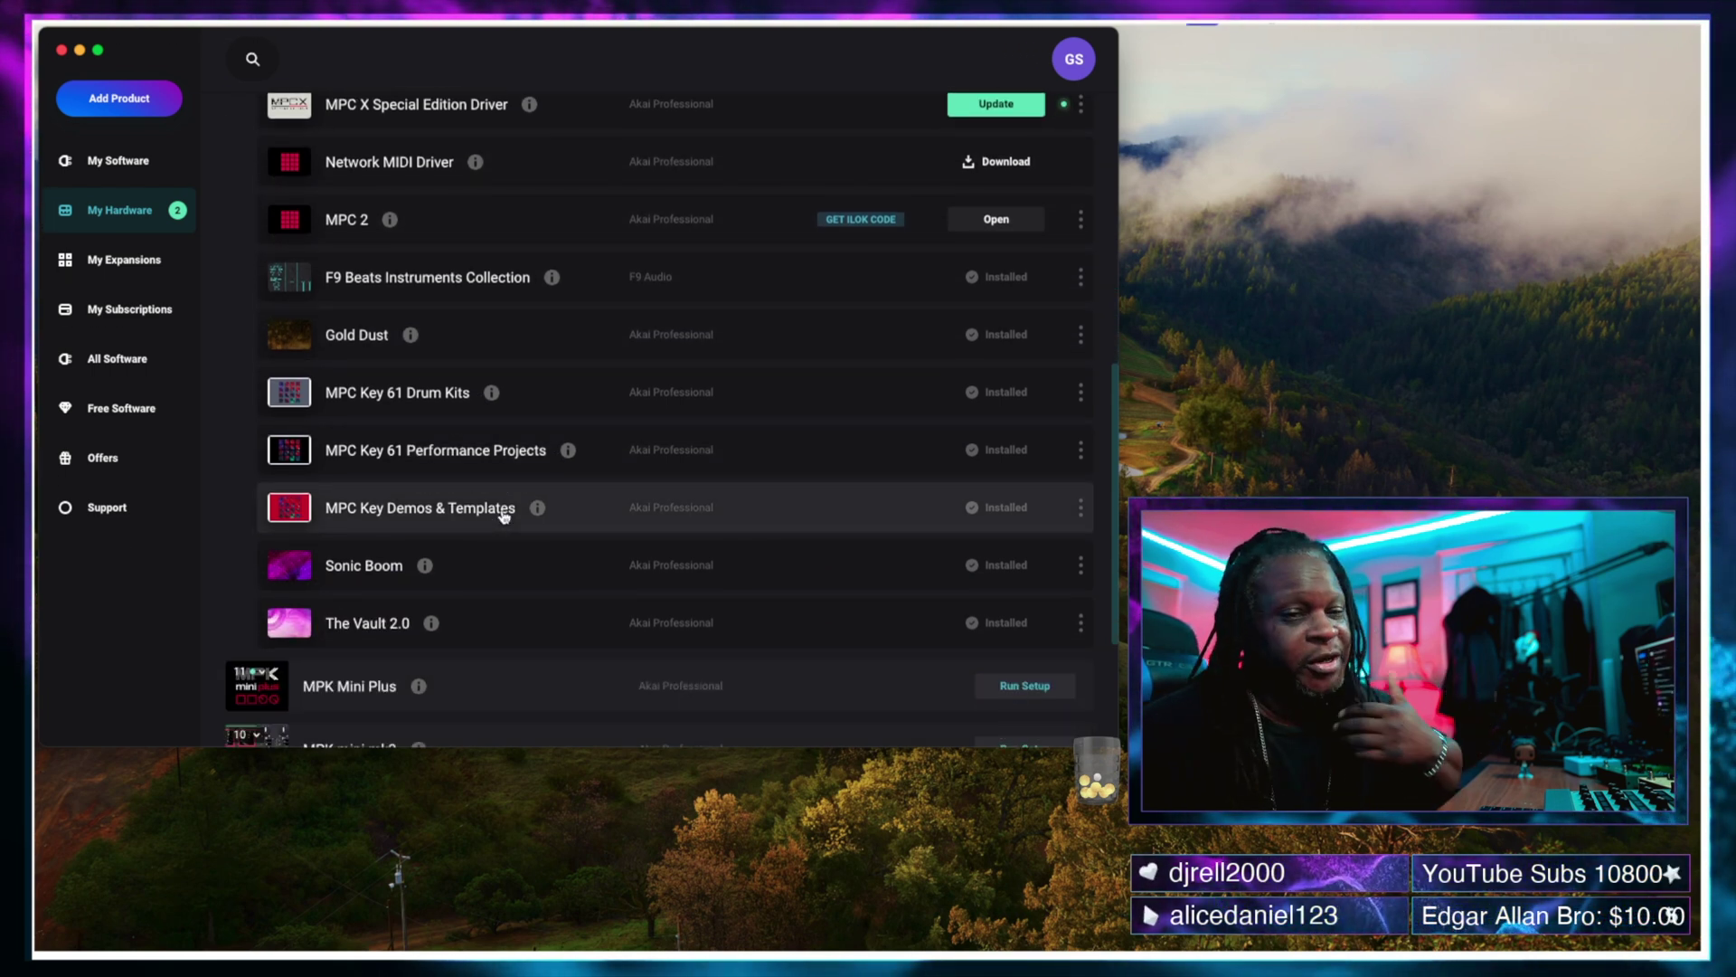
scroll(504, 515, up, 4)
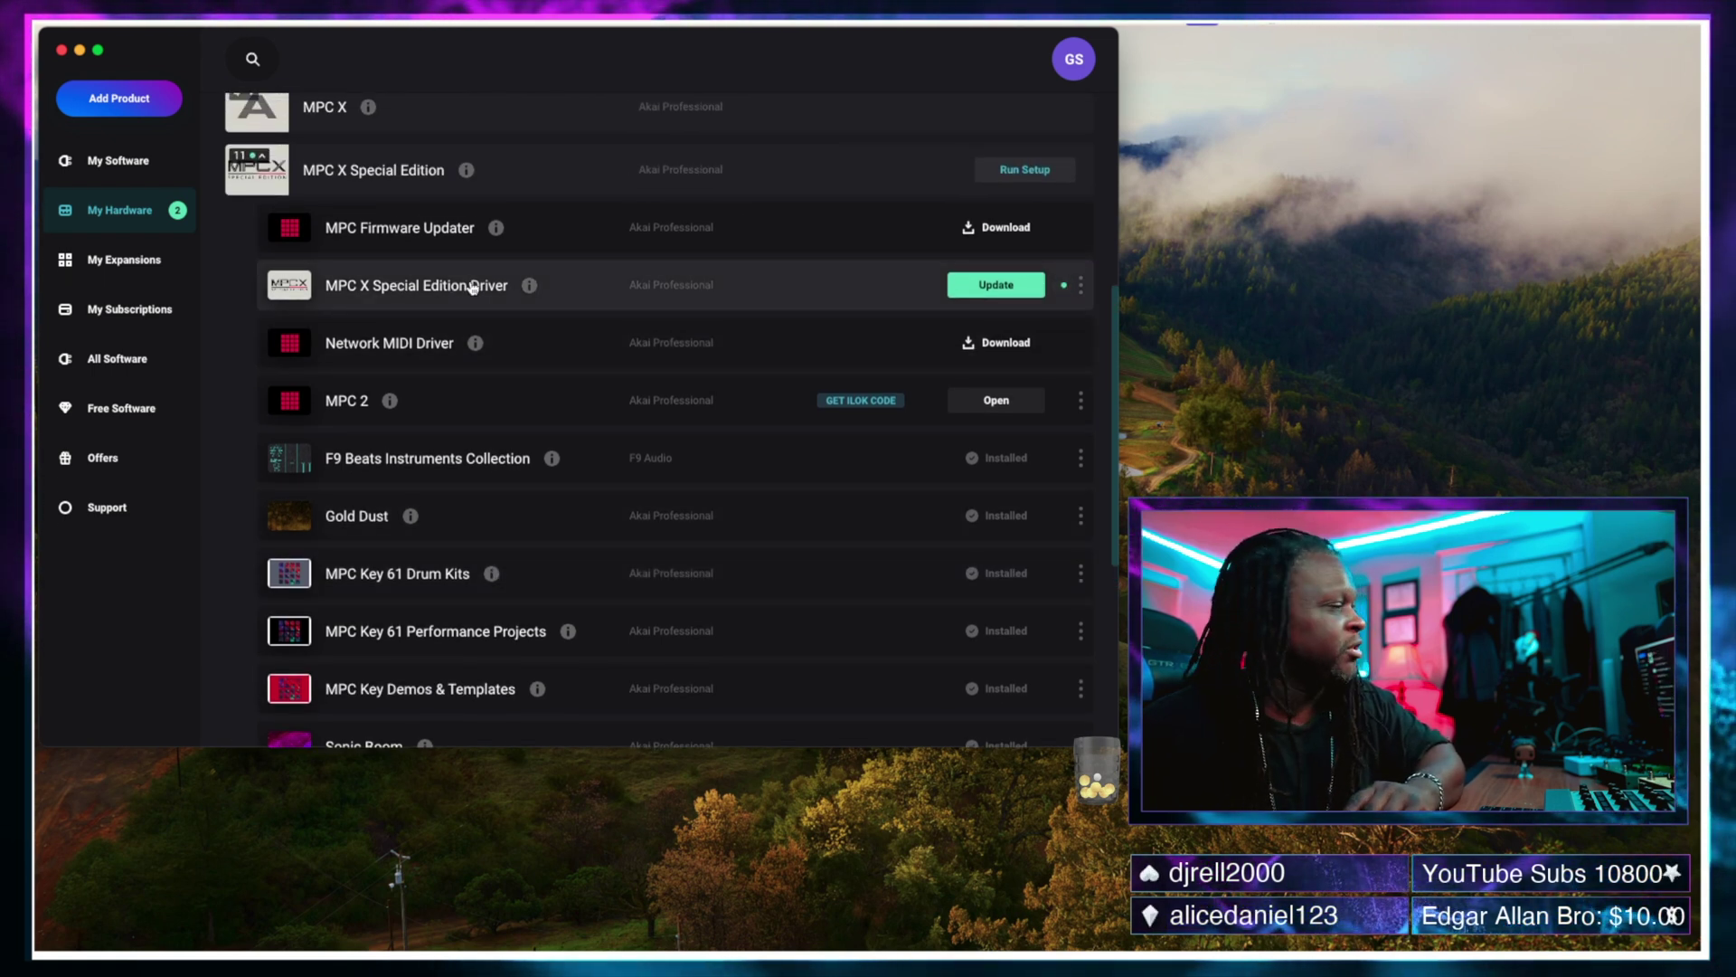
scroll(476, 289, up, 2)
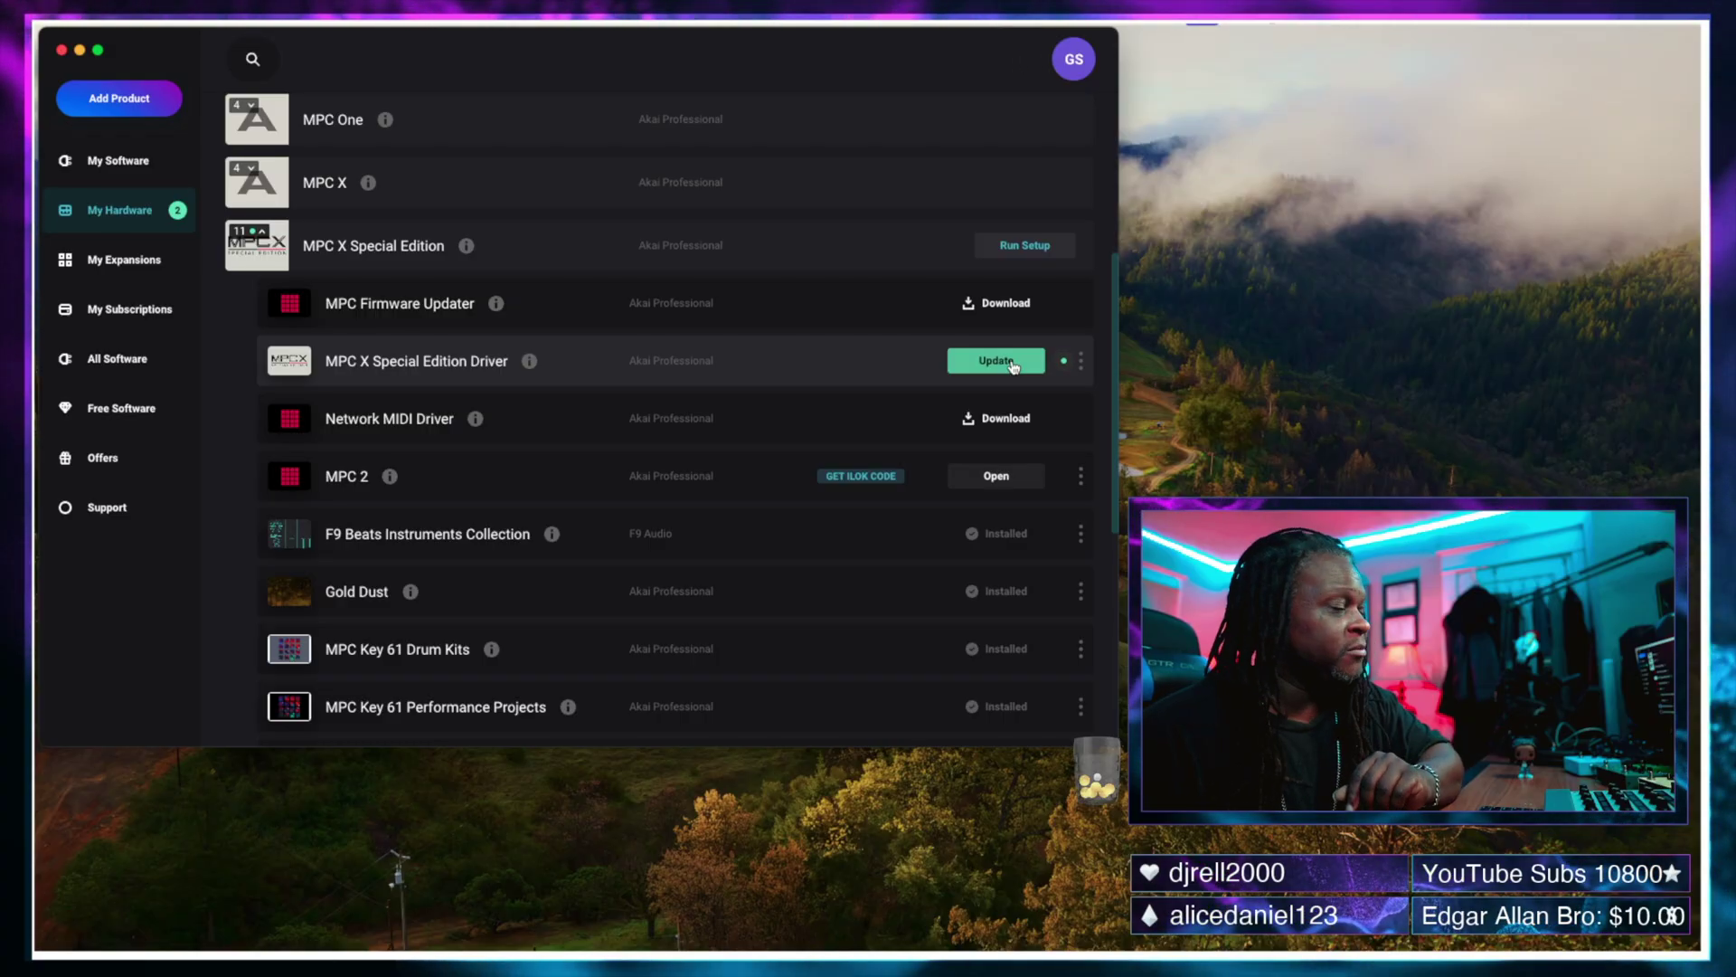
- Download and install the MPC X 1.0.6 driver update, agreeing to the license and authorising with the account password
click(1011, 361)
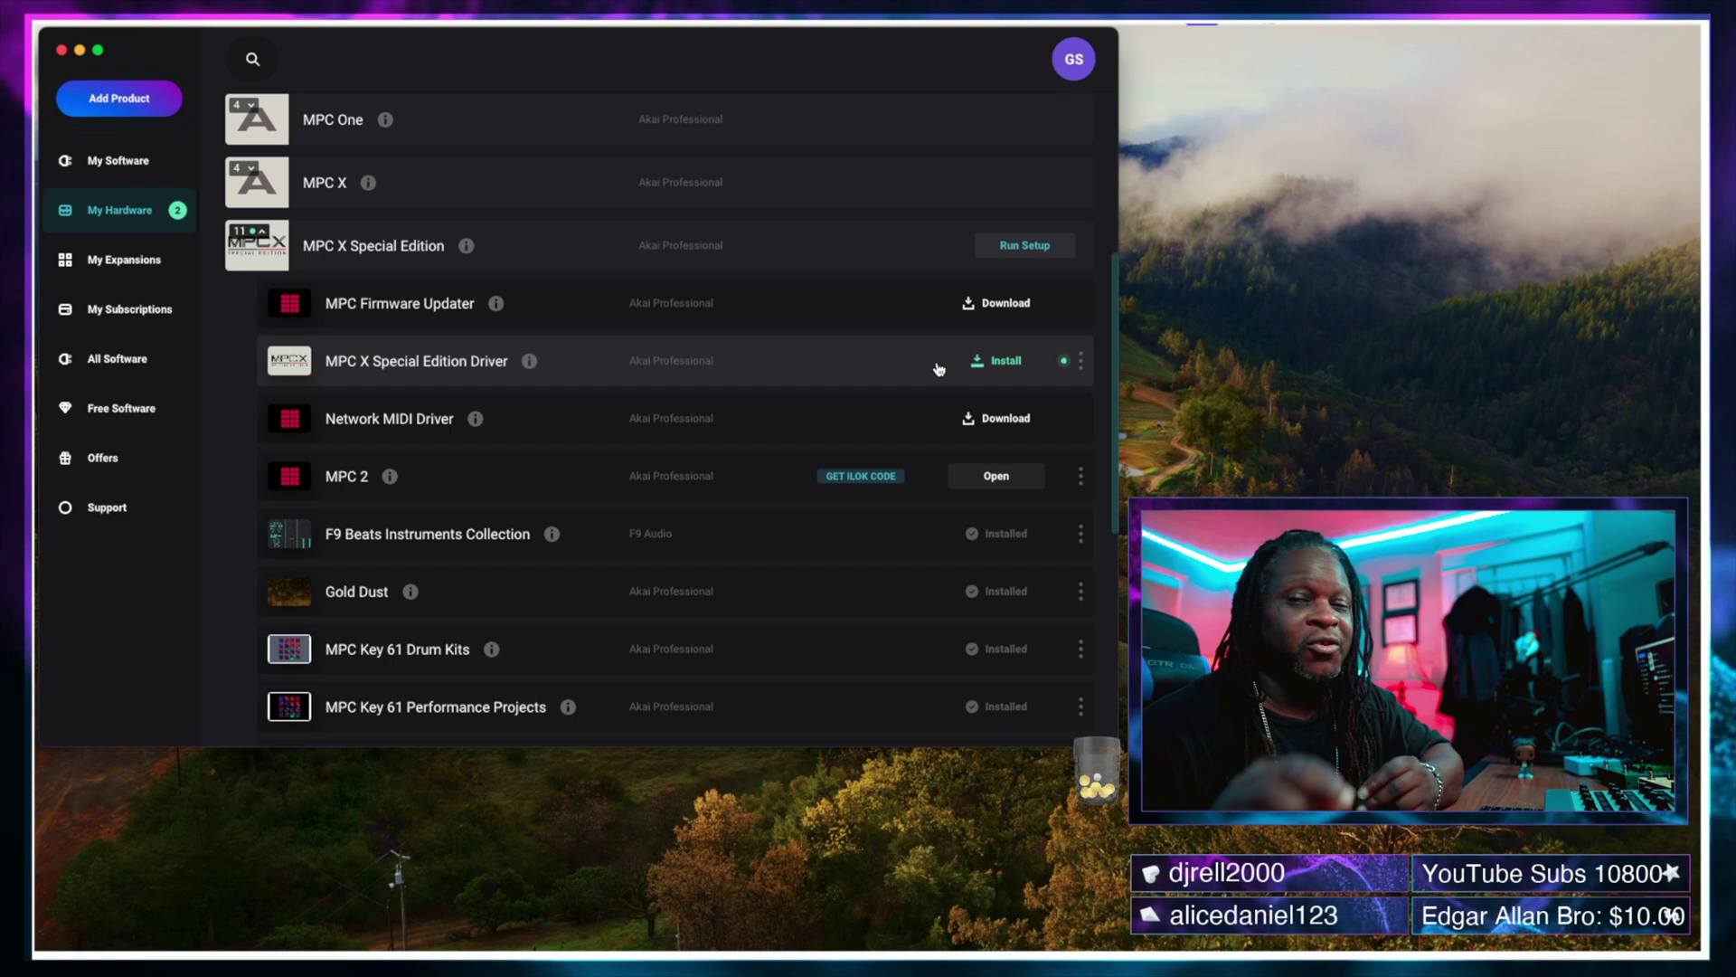
click(1002, 361)
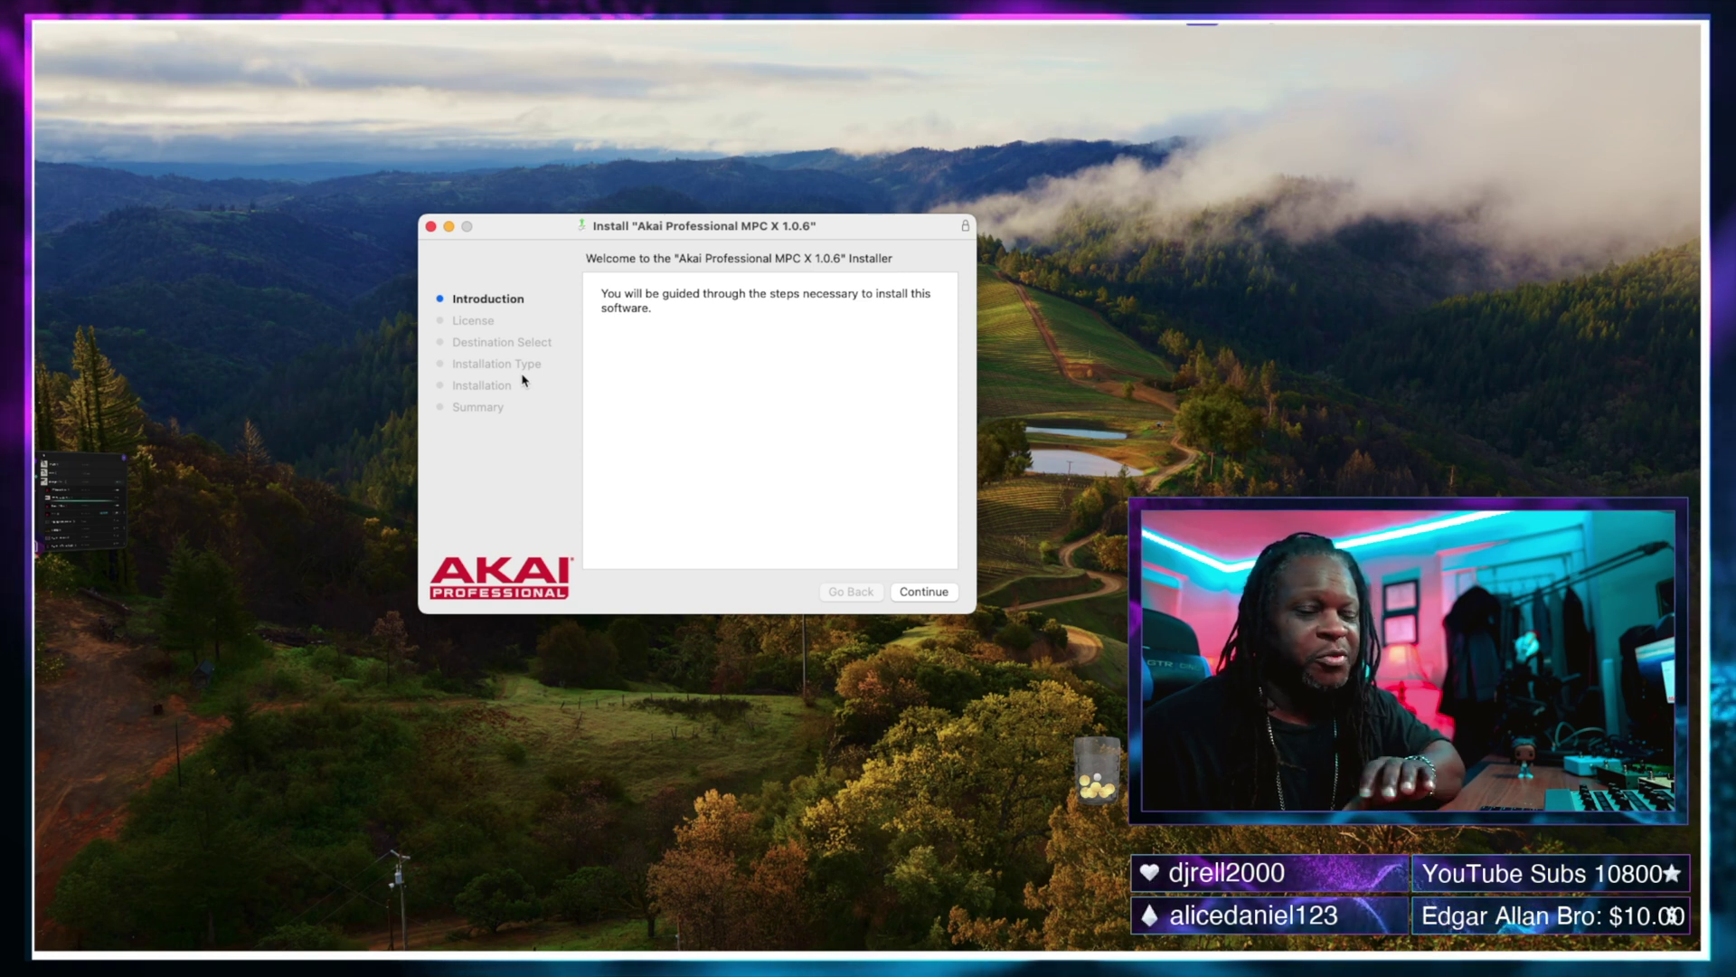
click(940, 593)
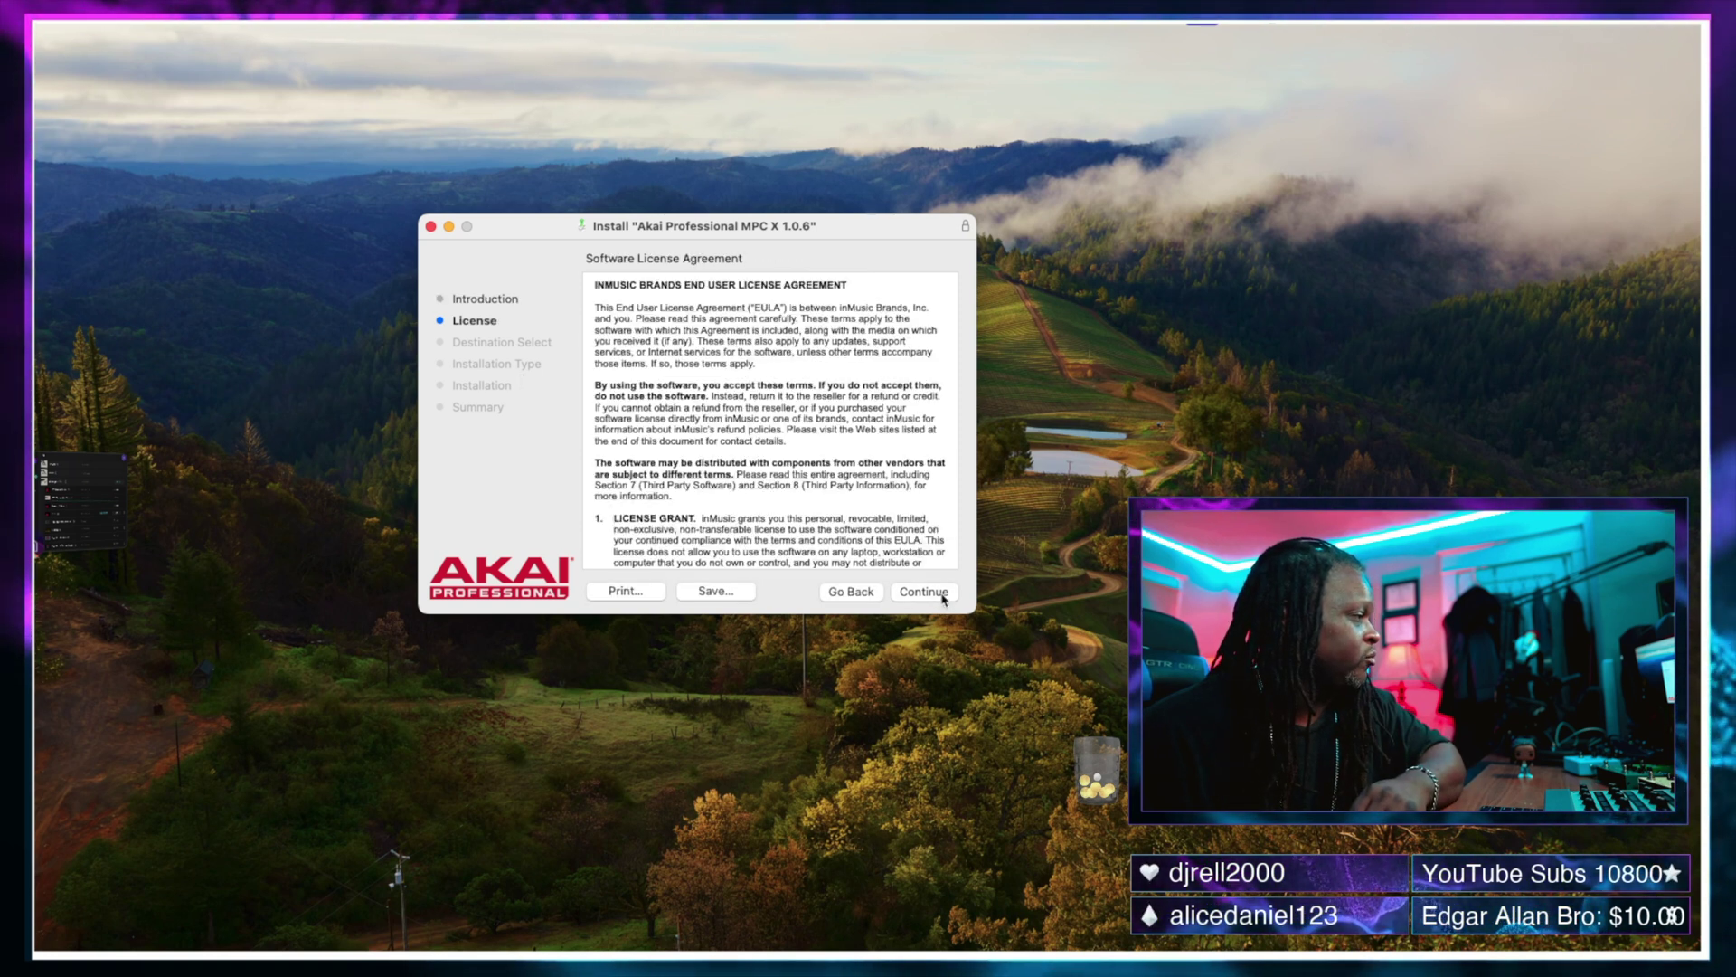
click(942, 595)
click(876, 469)
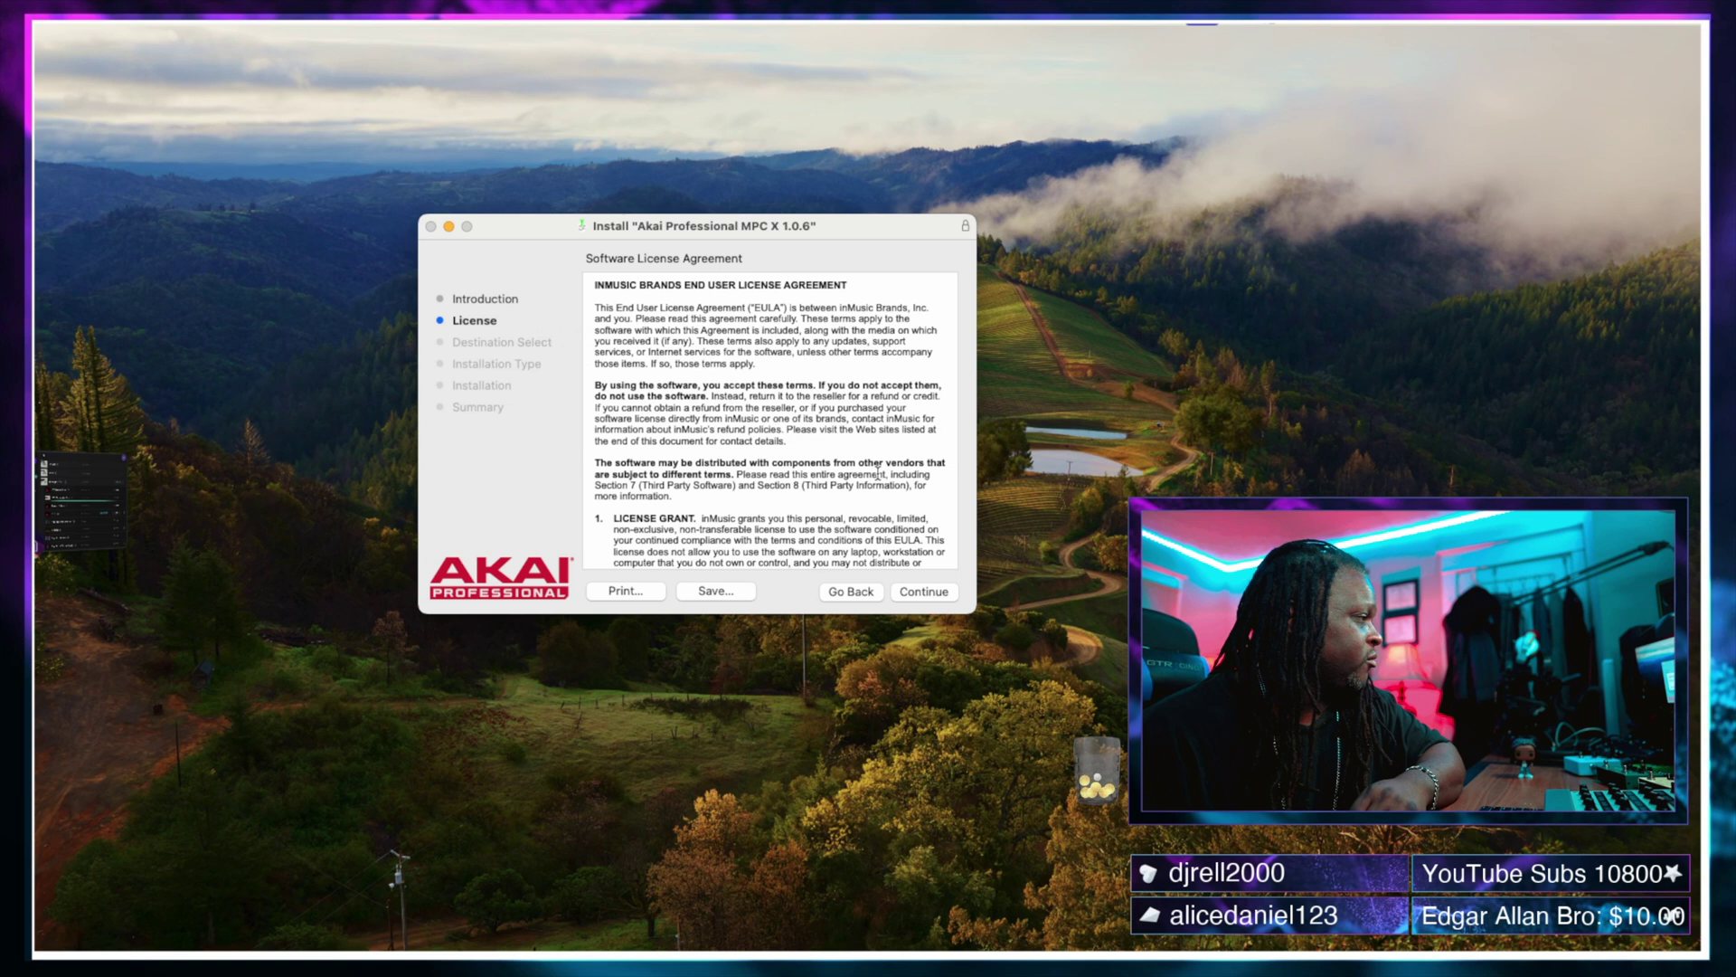
click(944, 594)
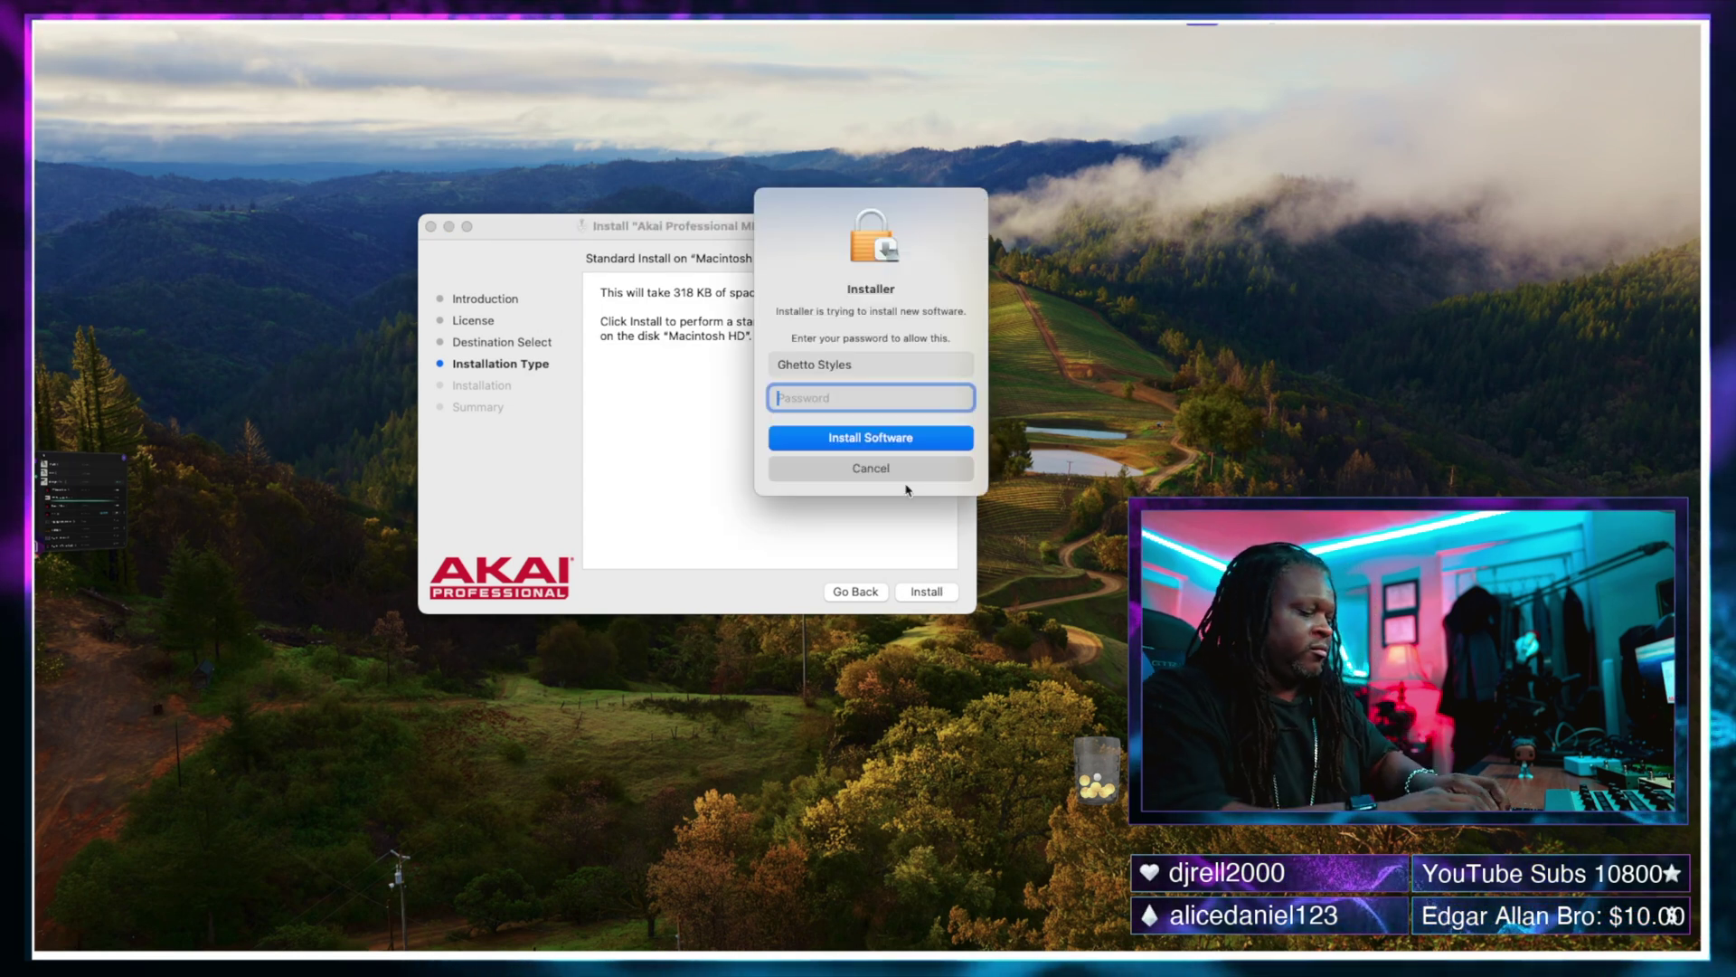
text(•)
key(Return)
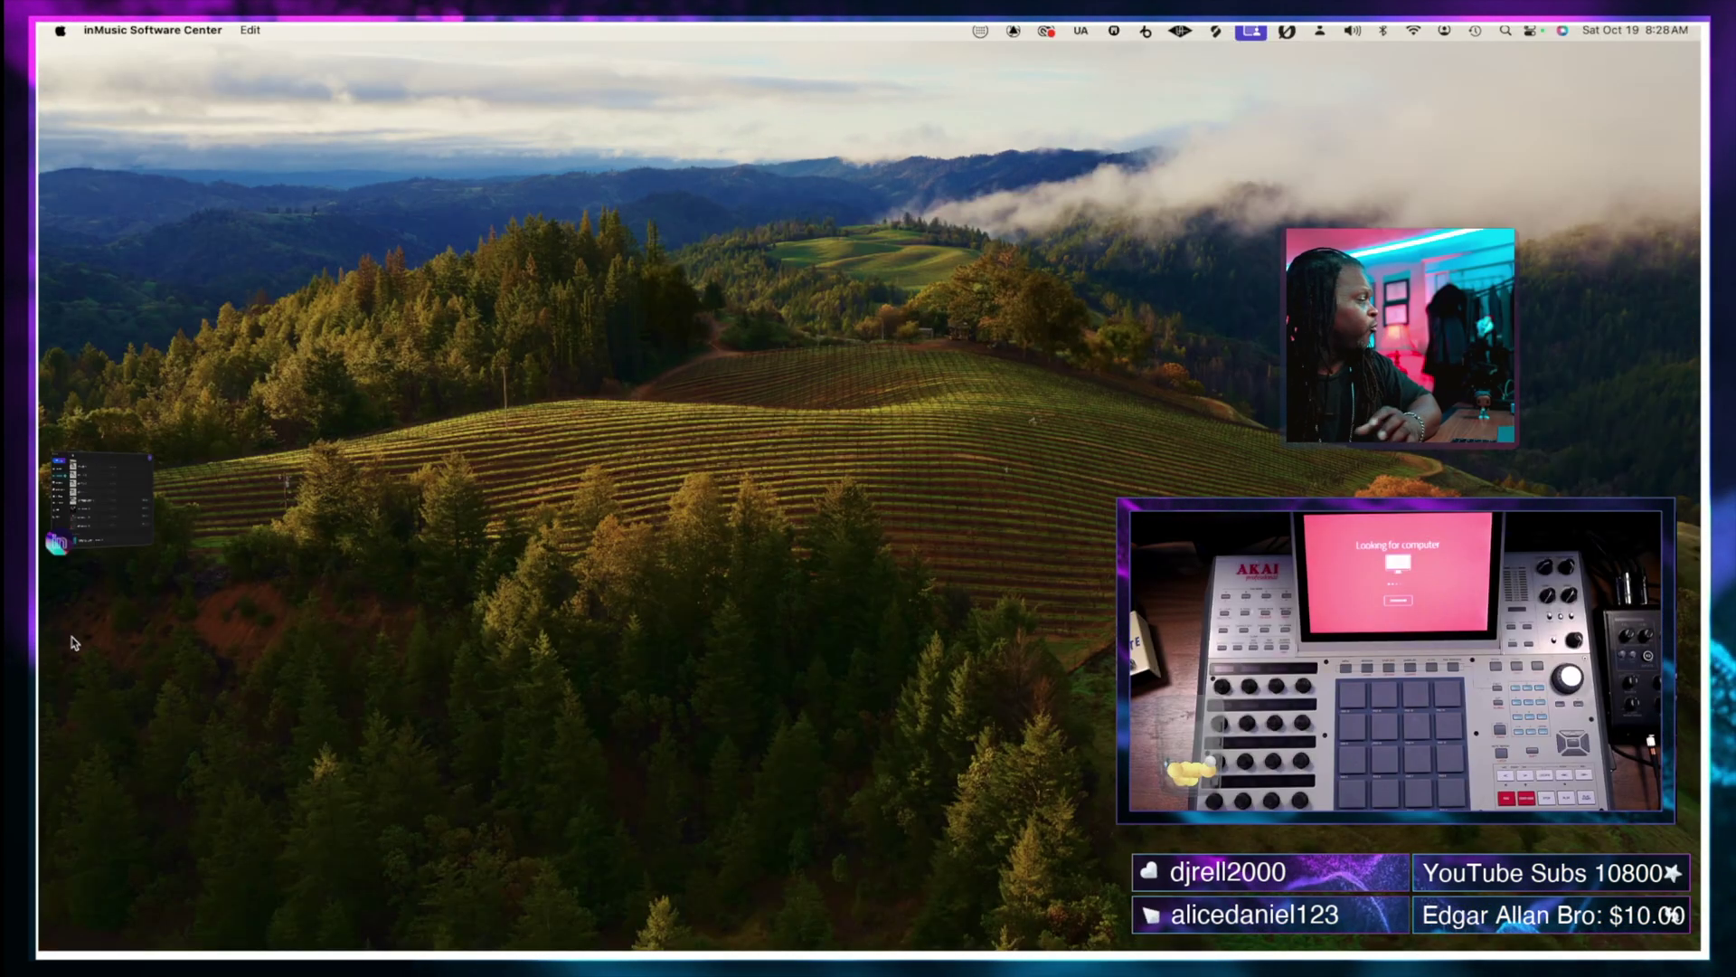
- Verify the MPC X Special Edition Driver shows Installed in Software Center, then close its window
click(104, 498)
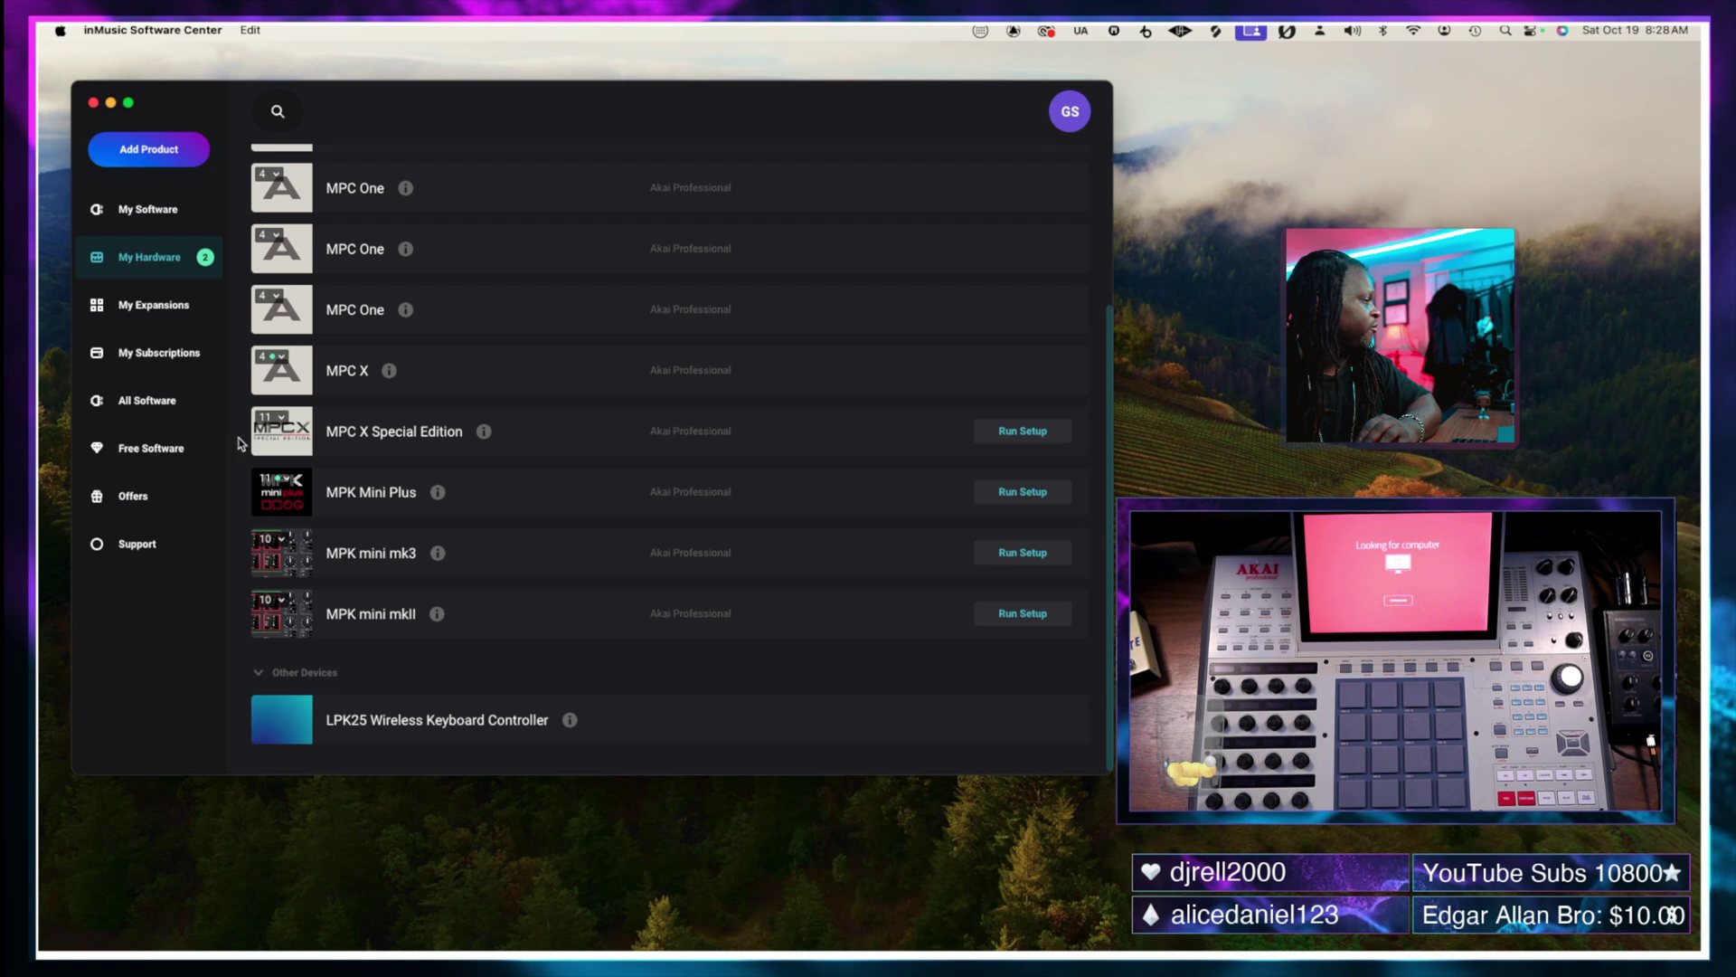
scroll(302, 443, up, 1)
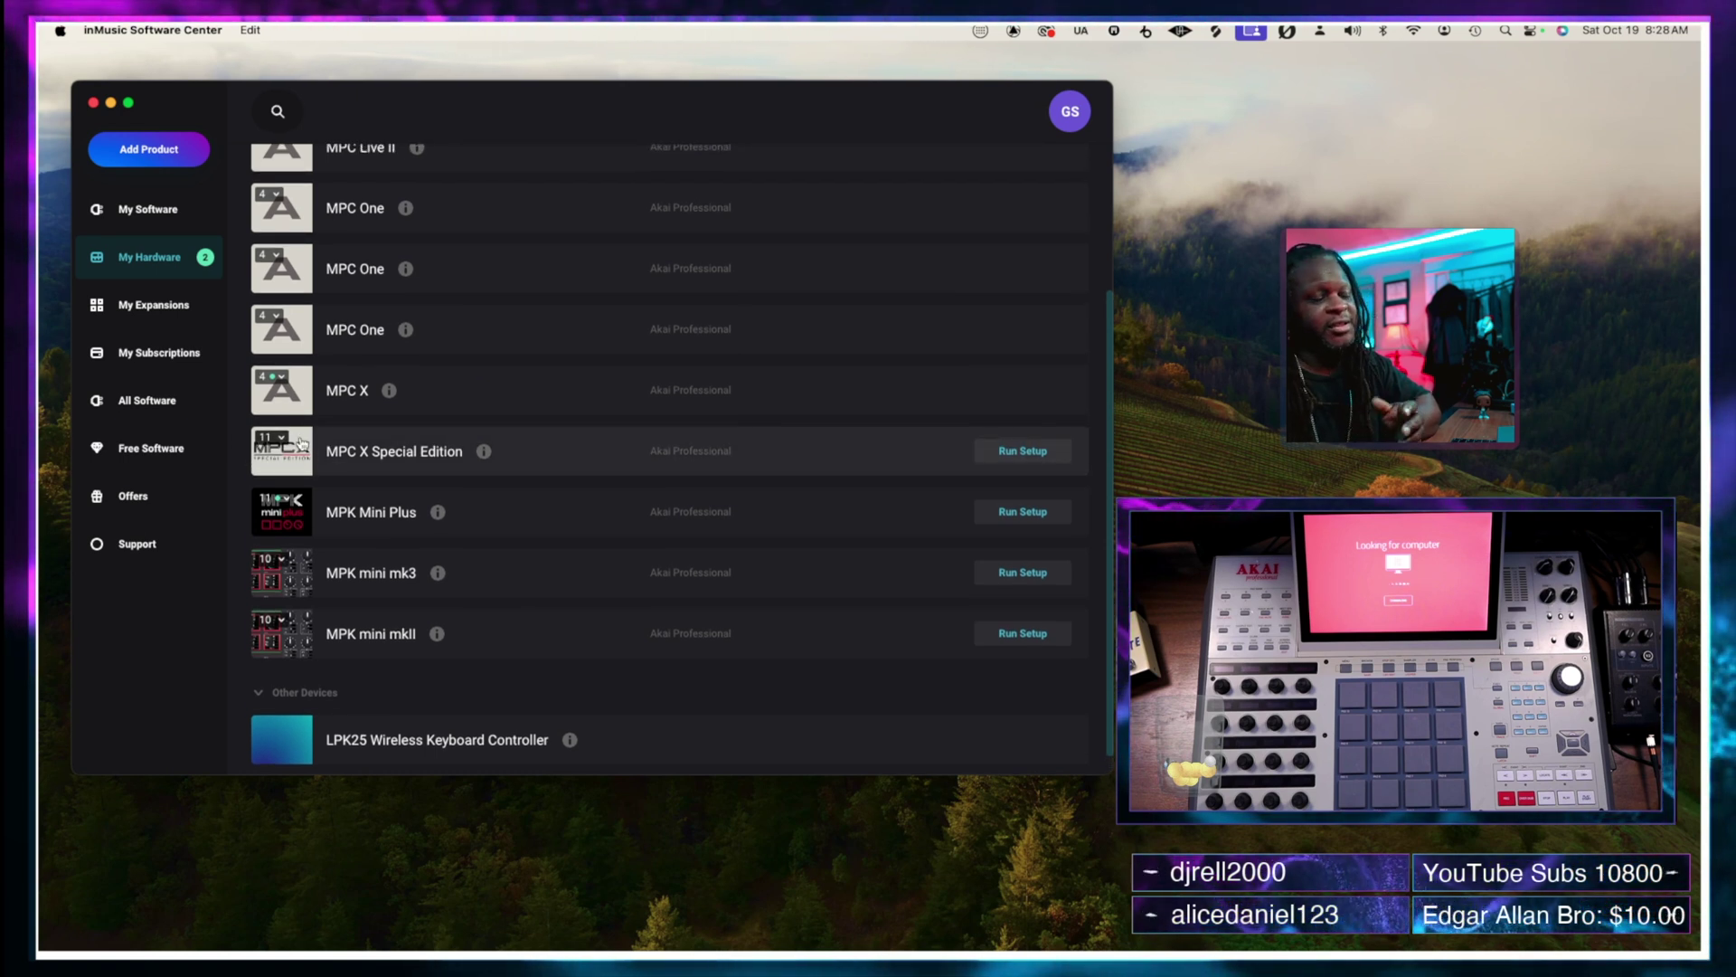
scroll(288, 443, up, 1)
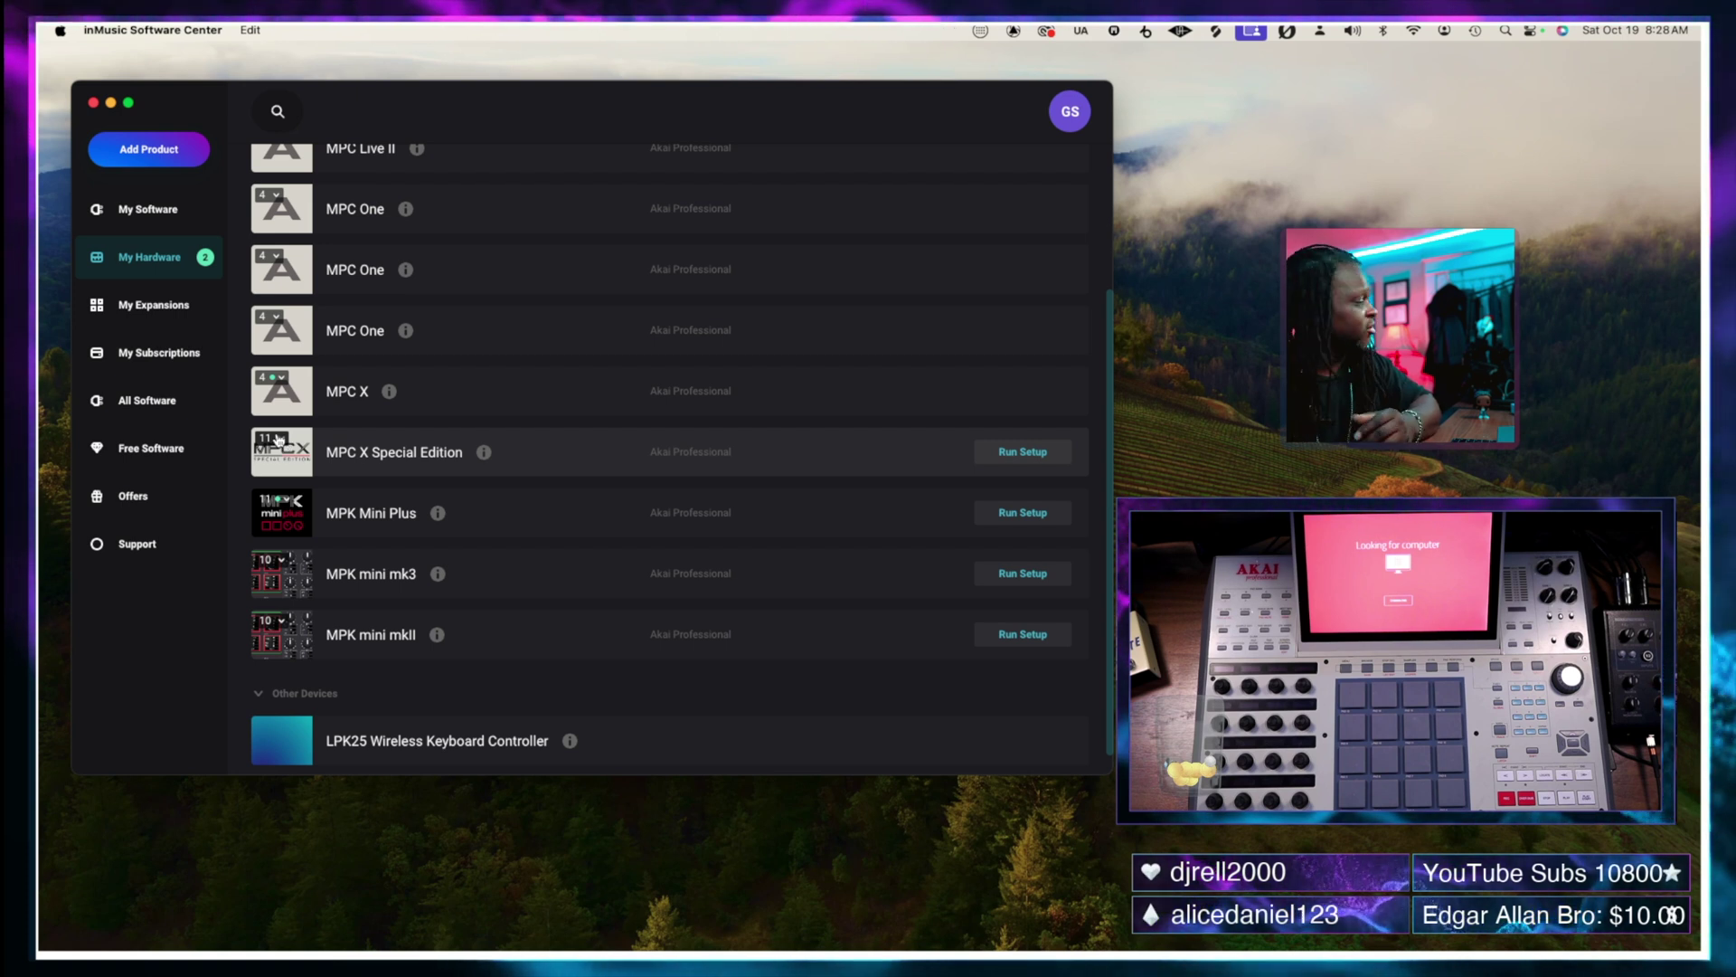
click(279, 441)
scroll(395, 481, down, 2)
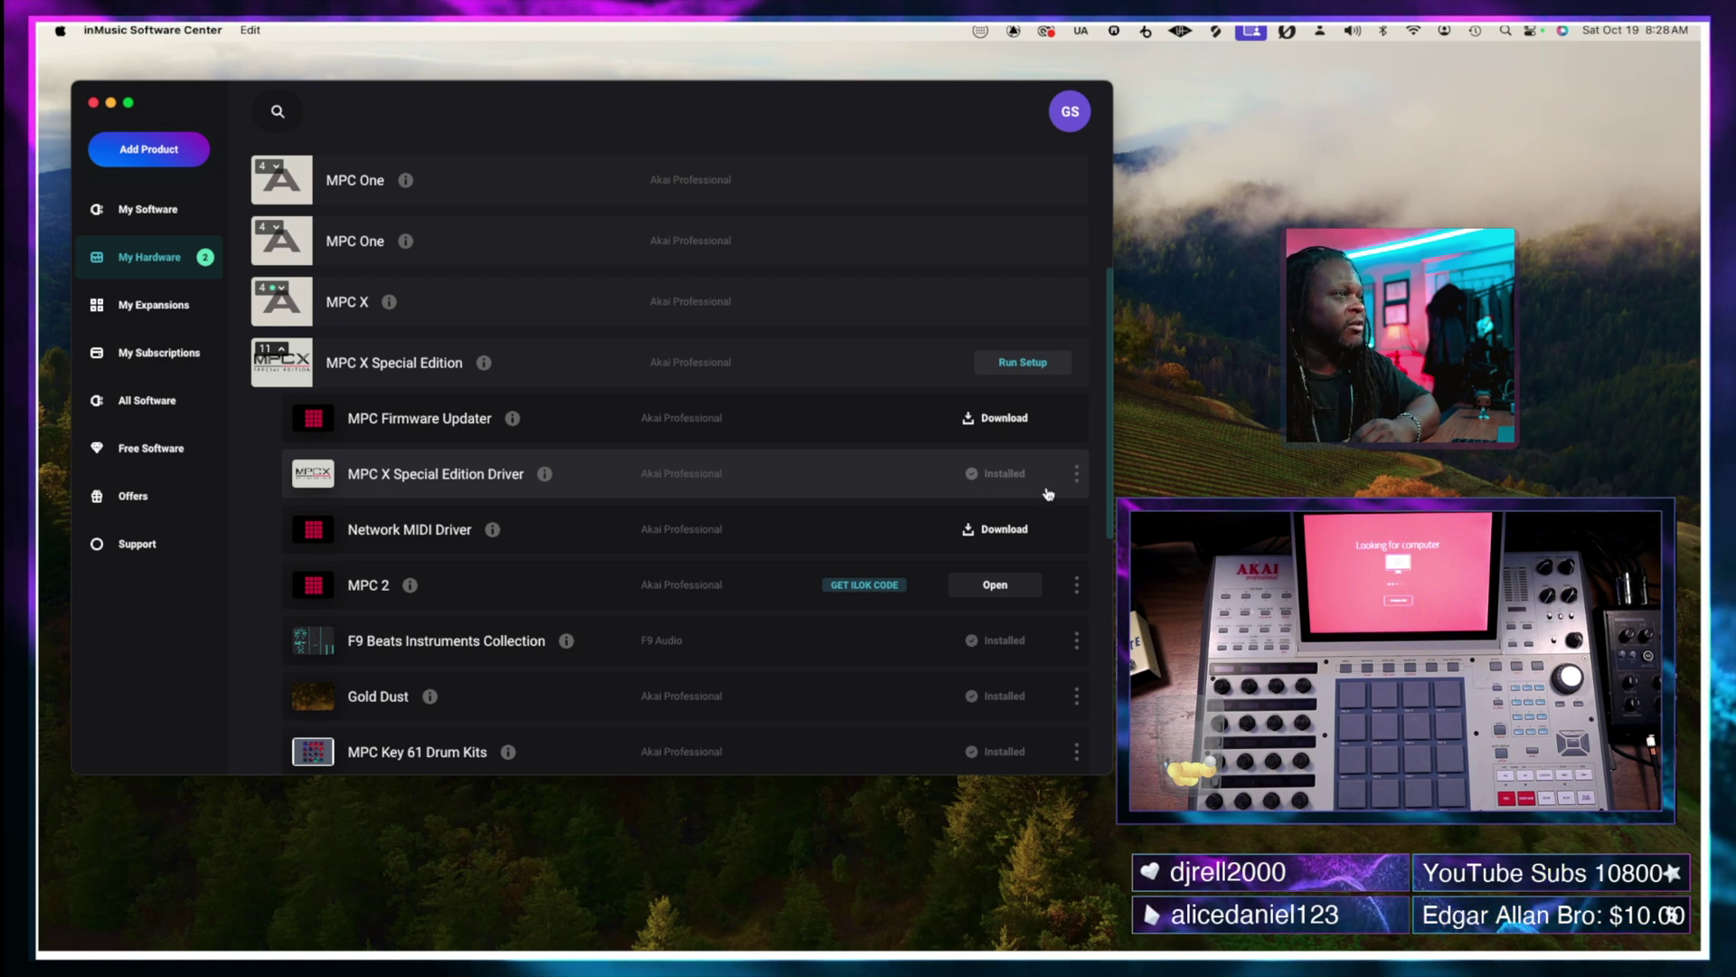
click(94, 103)
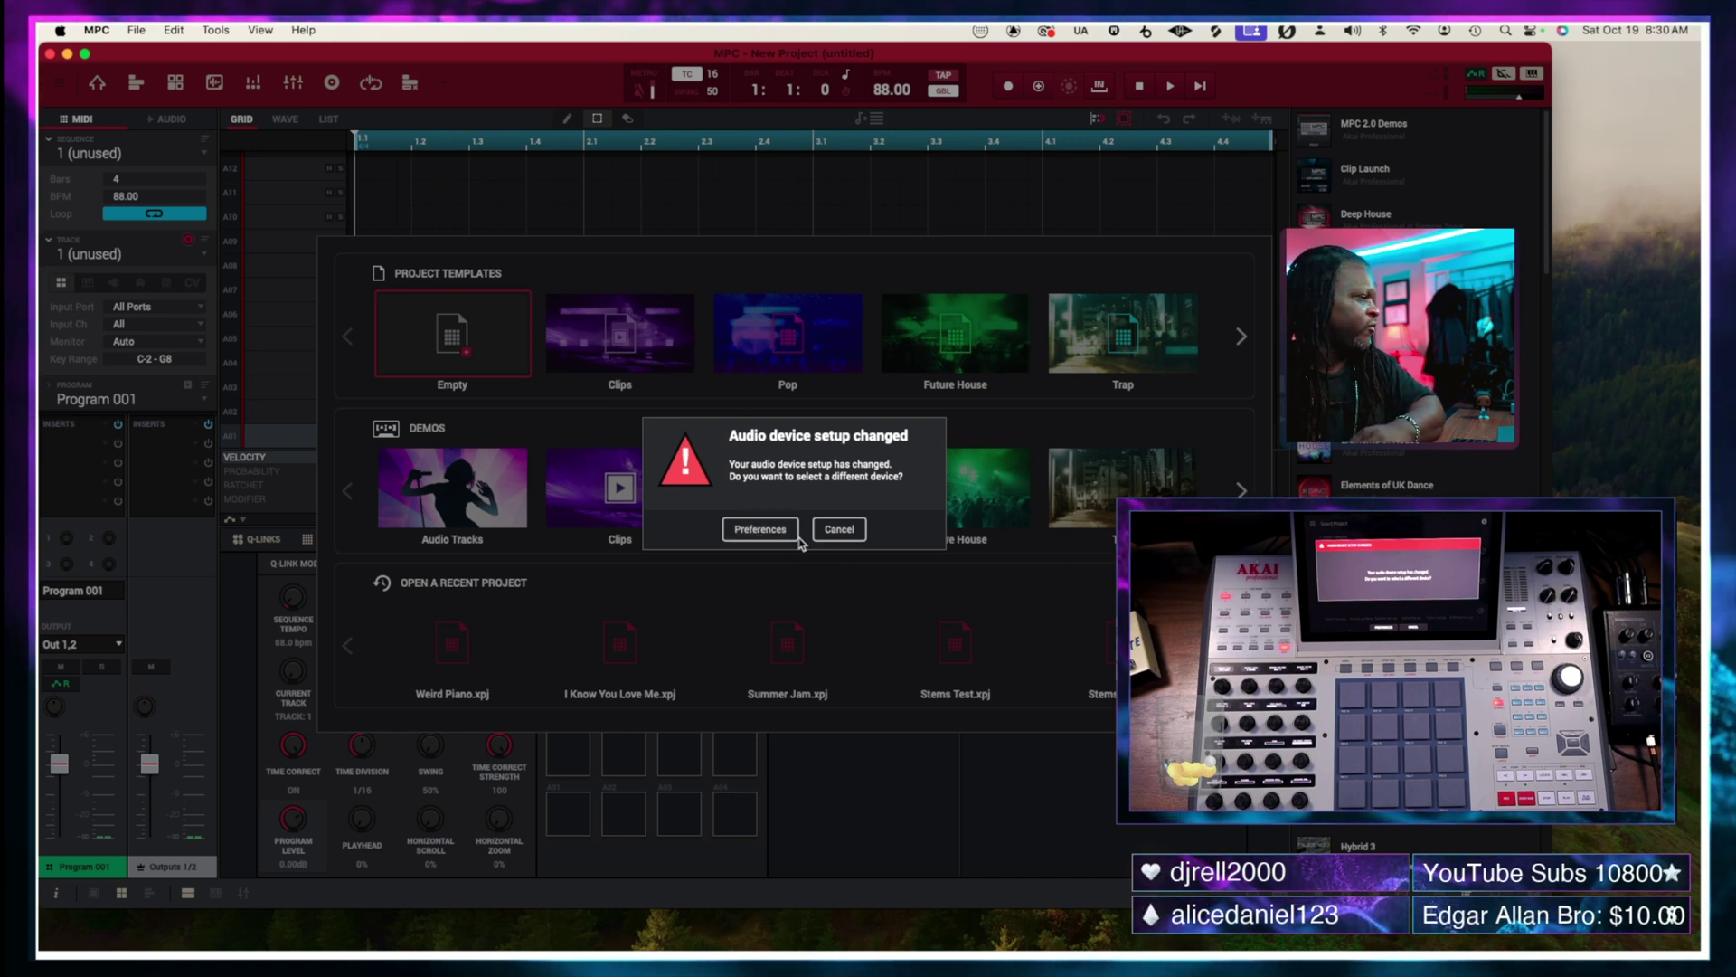
- Cancel the Audio device setup changed alert, keeping the current audio device
click(839, 530)
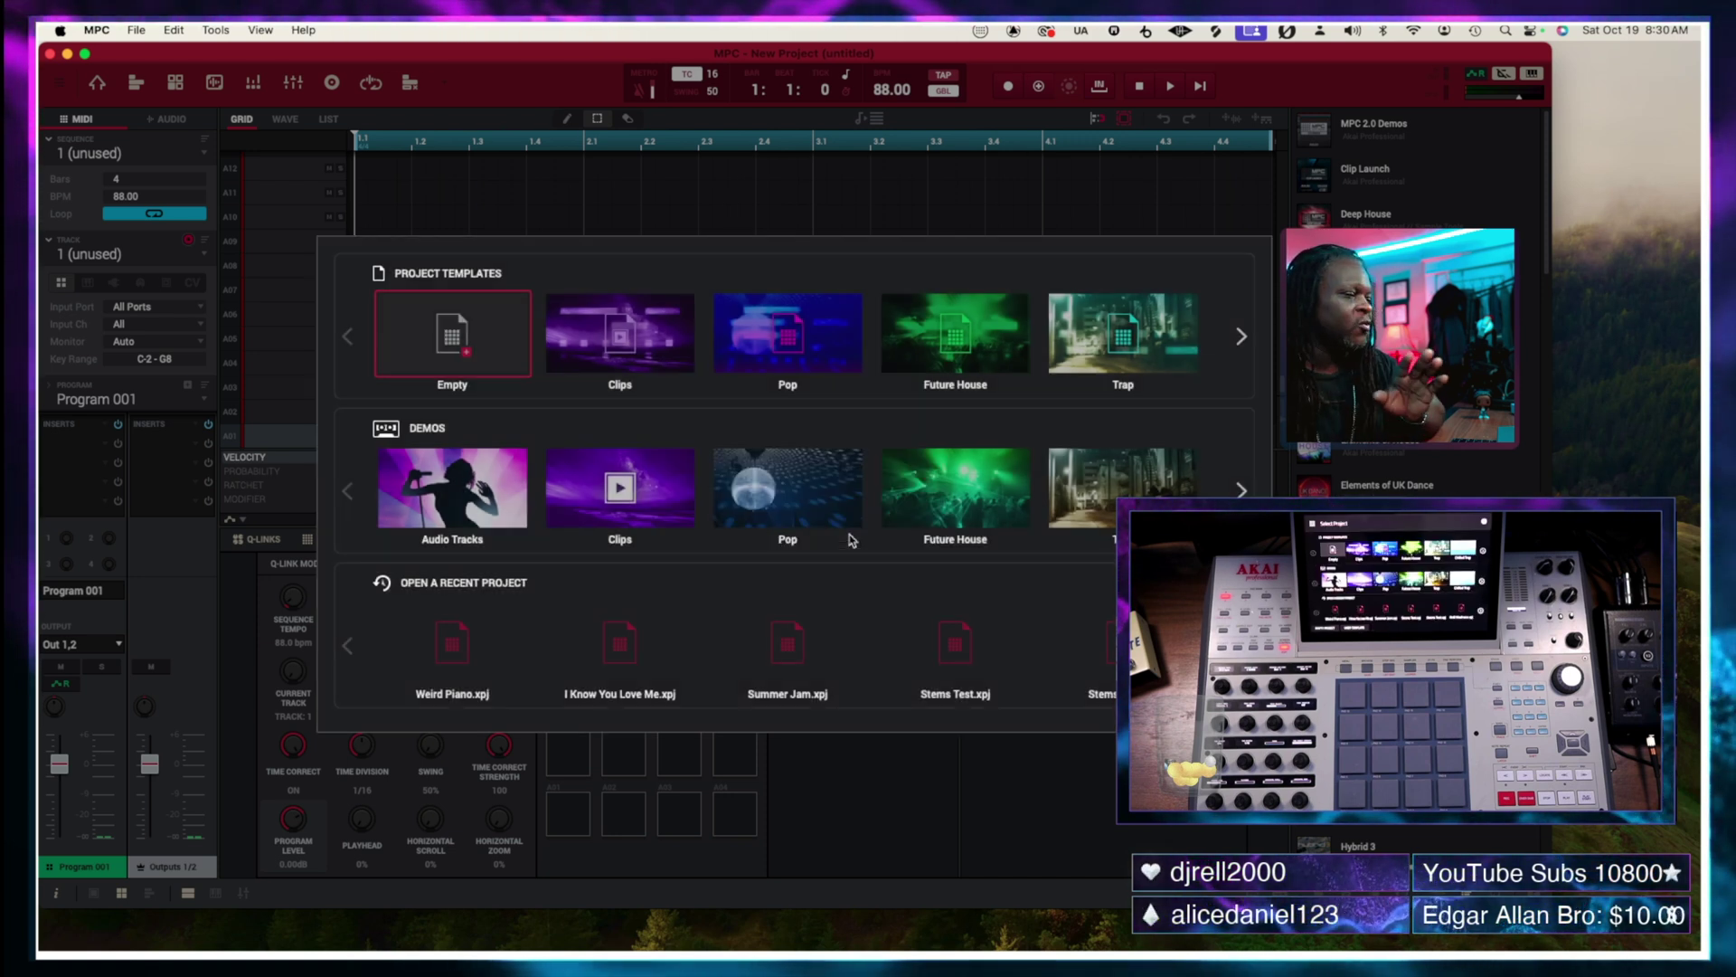